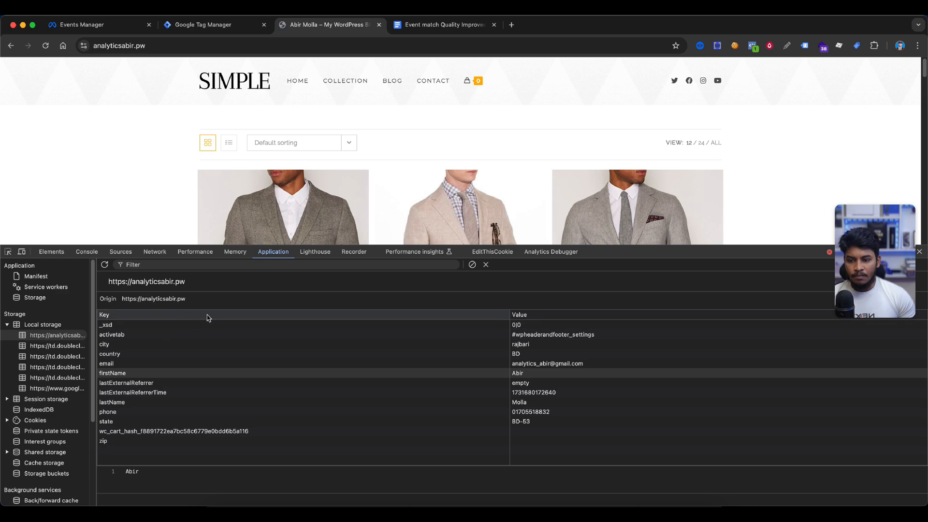
# Inspect the site's local storage entries for the firstName, city and email keys in DevTools
pyautogui.click(164, 364)
pyautogui.click(147, 373)
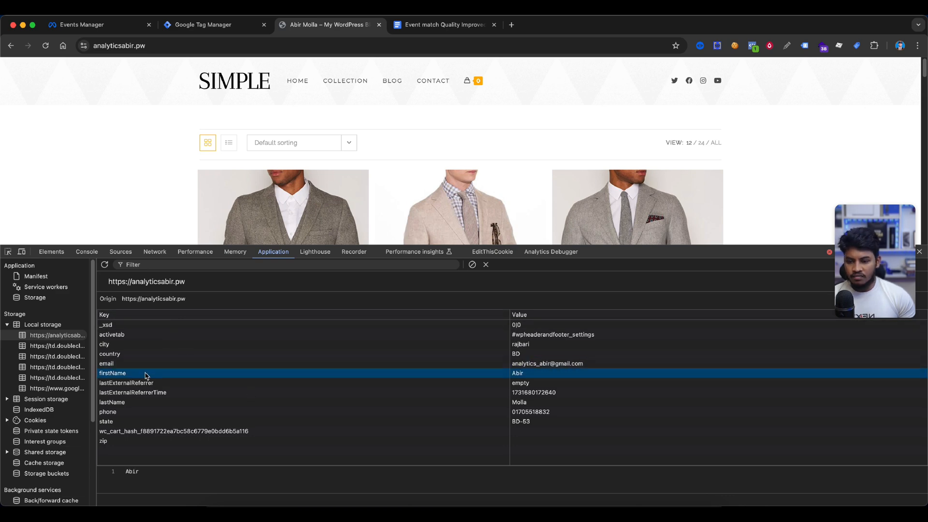
pyautogui.click(118, 364)
pyautogui.click(122, 373)
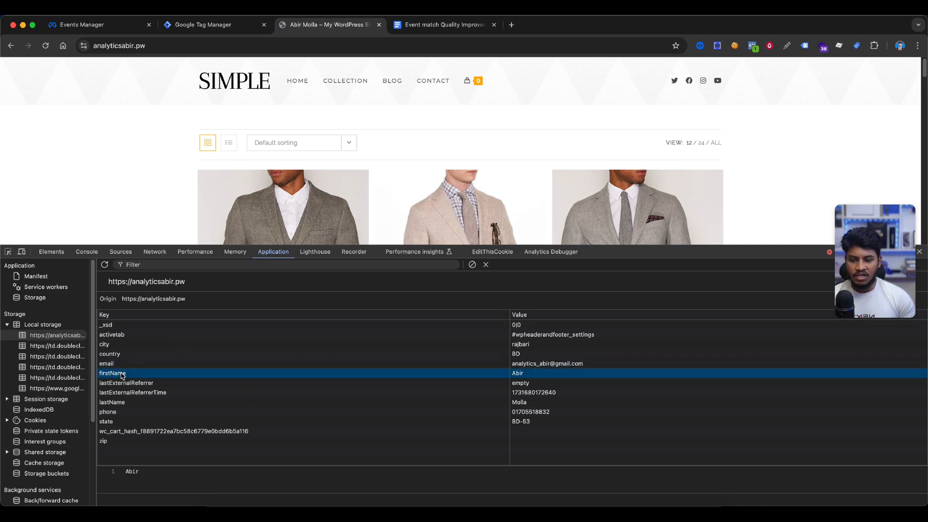
pyautogui.click(145, 345)
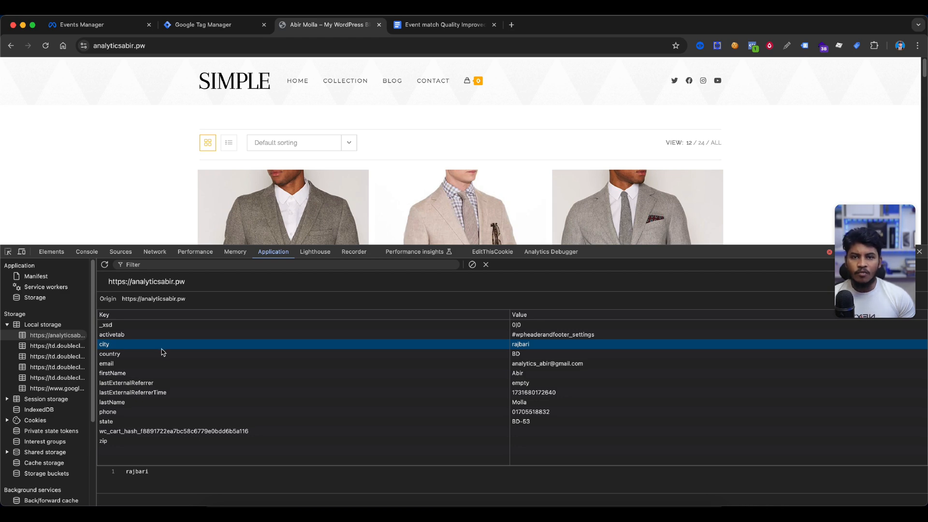
pyautogui.press('Down')
pyautogui.press('Down')
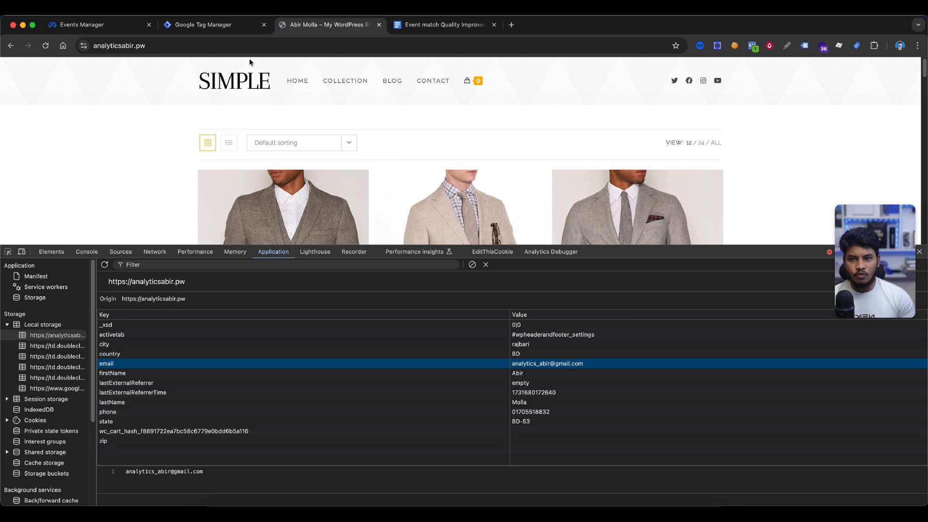
# Close DevTools, reload and browse the store's product page
pyautogui.click(208, 24)
pyautogui.click(64, 242)
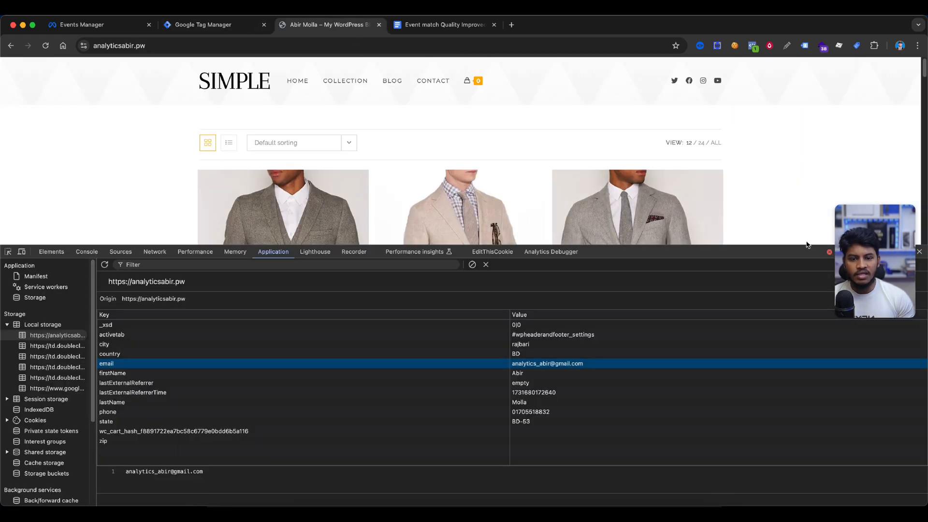
pyautogui.click(919, 251)
pyautogui.press('super+r')
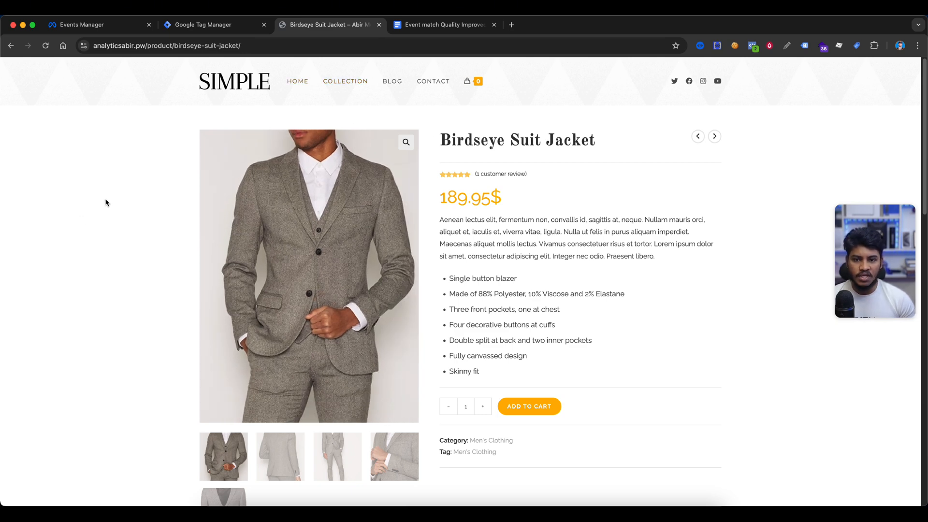
pyautogui.scroll(-10, 632, 243)
pyautogui.scroll(-5, 631, 243)
pyautogui.scroll(20, 594, 248)
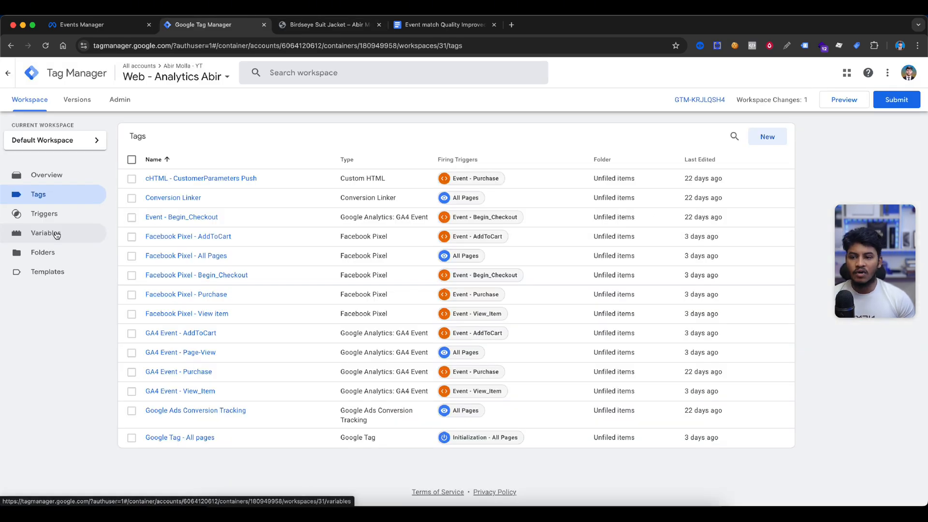
# Create a new Custom JavaScript variable and paste code that reads 'email' from local storage
pyautogui.click(56, 234)
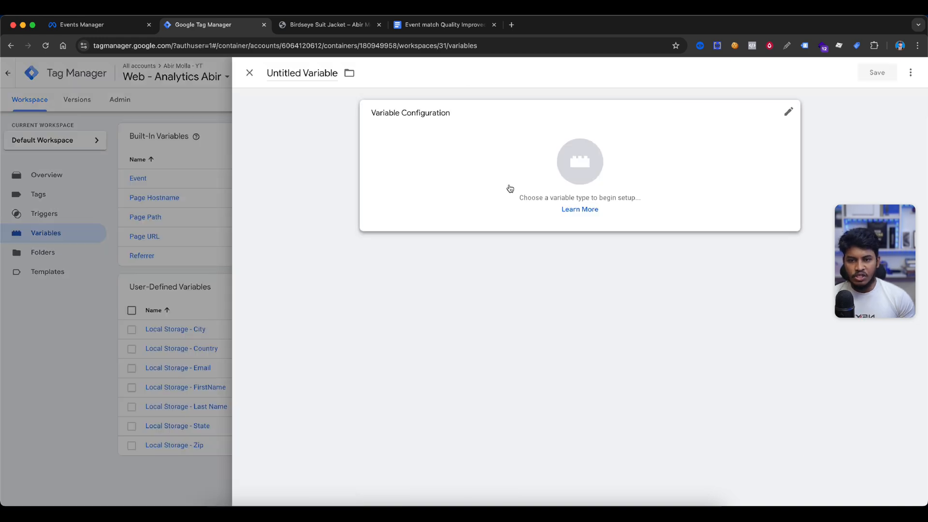
pyautogui.click(532, 170)
pyautogui.scroll(-3, 714, 282)
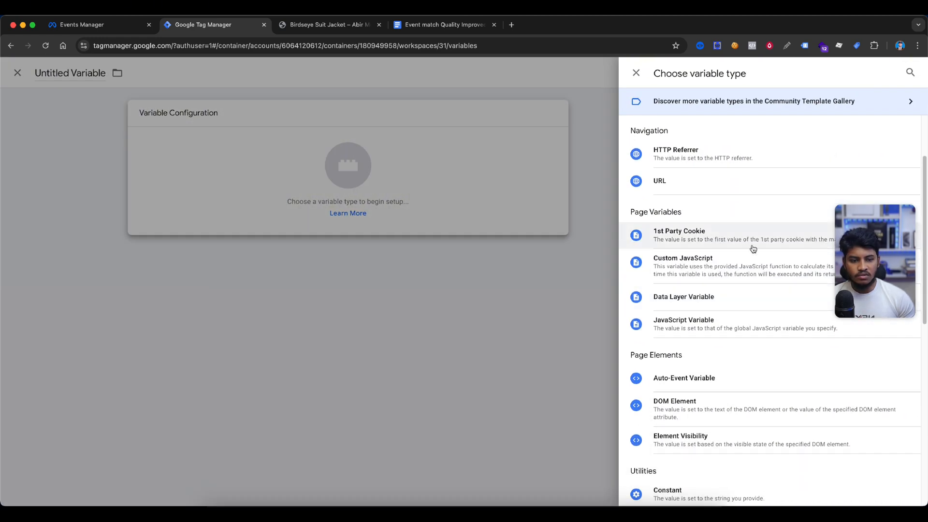
pyautogui.scroll(1, 702, 316)
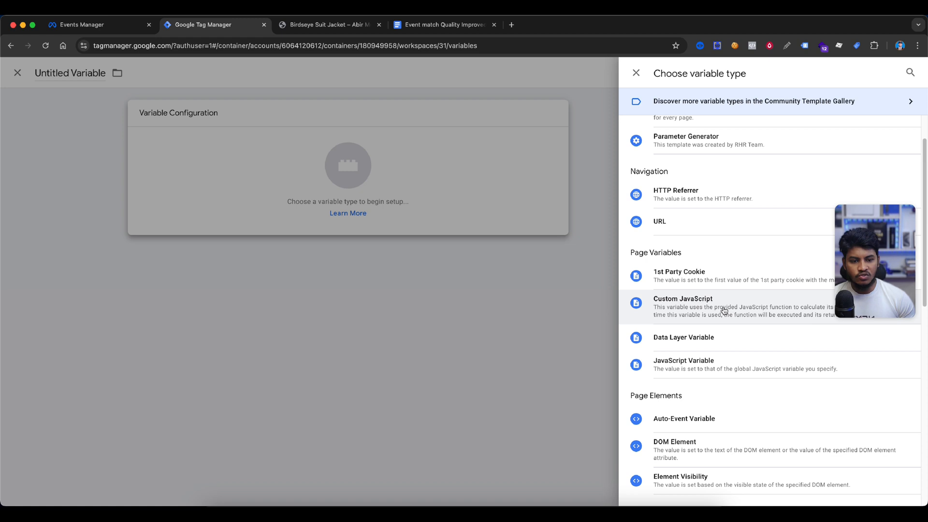
pyautogui.click(723, 309)
pyautogui.click(524, 278)
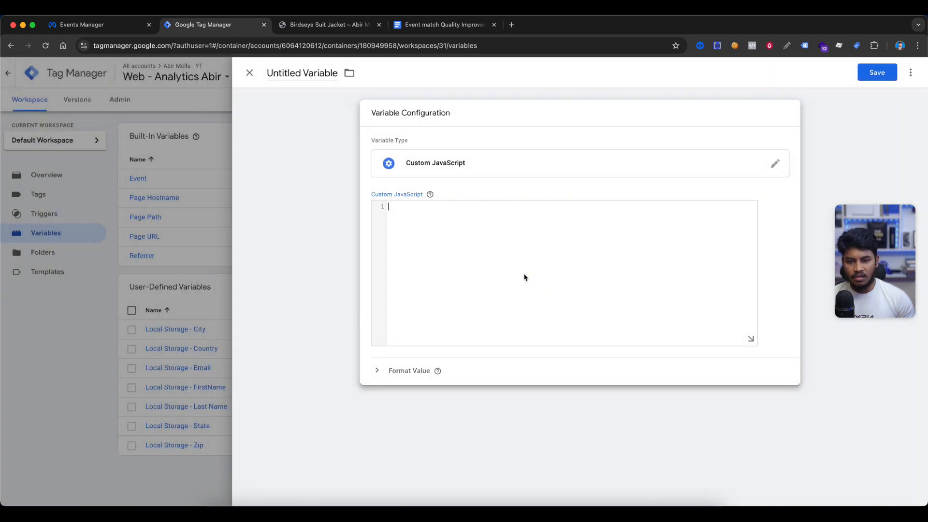
pyautogui.write("function() {   return window.localStorage.getItem('email'); }")
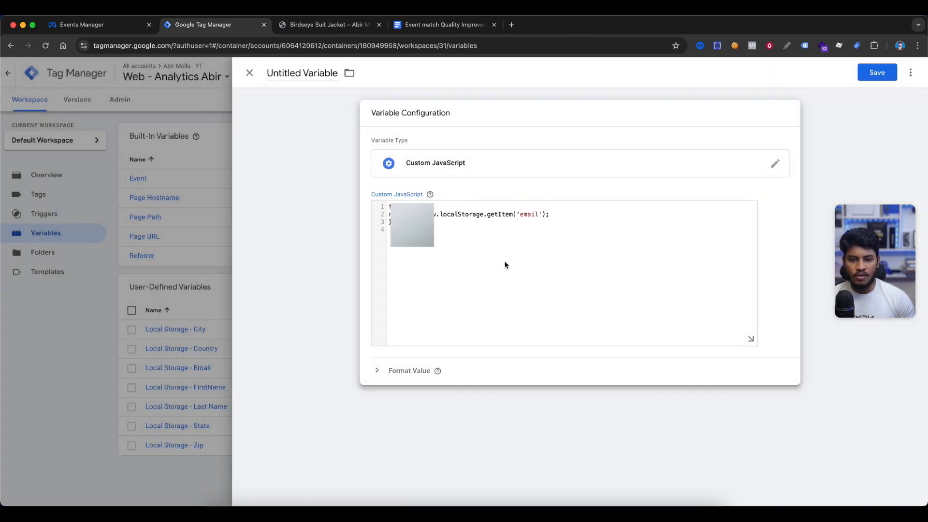
# Name the new variable LocalStorage - Email and save it
pyautogui.doubleClick(527, 215)
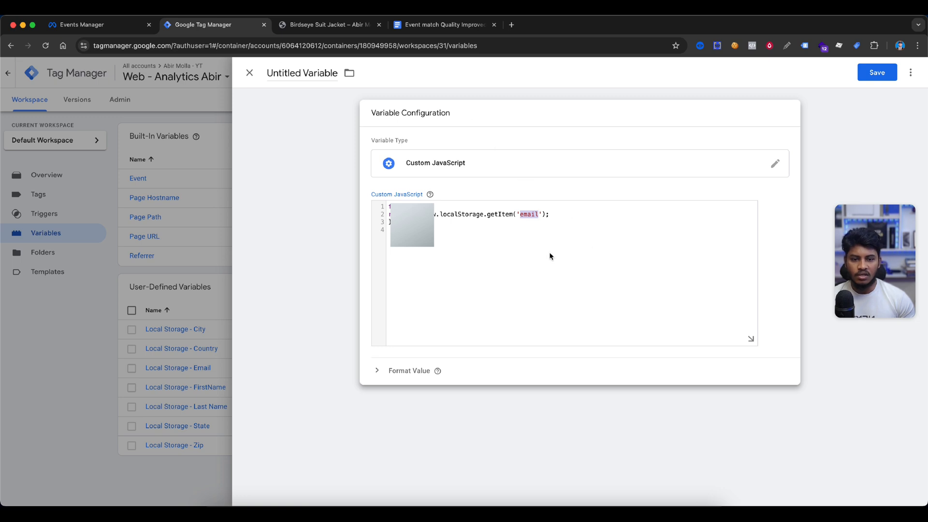
pyautogui.click(873, 75)
pyautogui.tripleClick(471, 191)
pyautogui.click(467, 159)
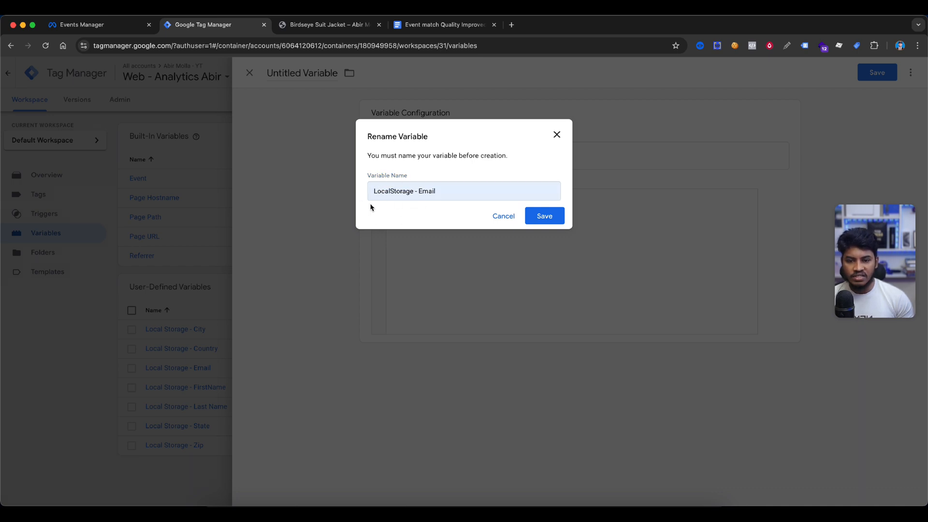
pyautogui.click(551, 219)
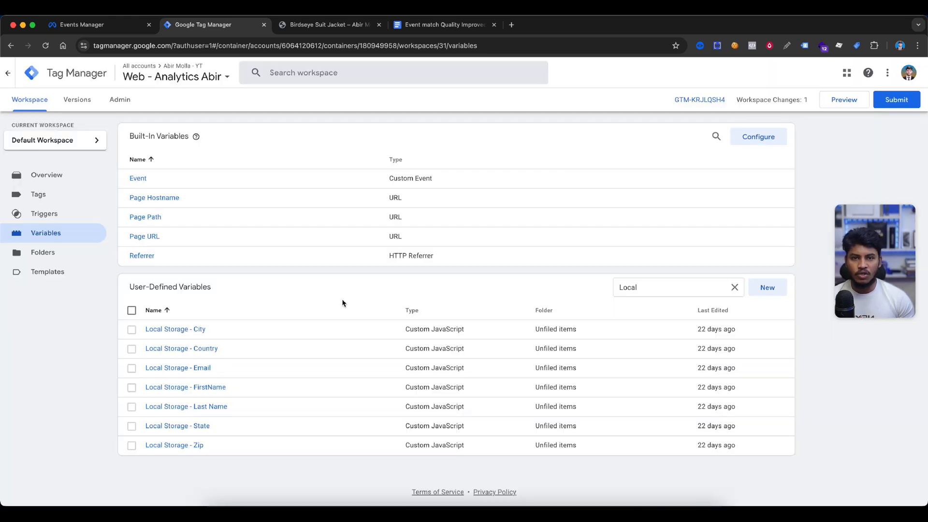
# Open the Local Storage - City variable to review its code
pyautogui.click(196, 333)
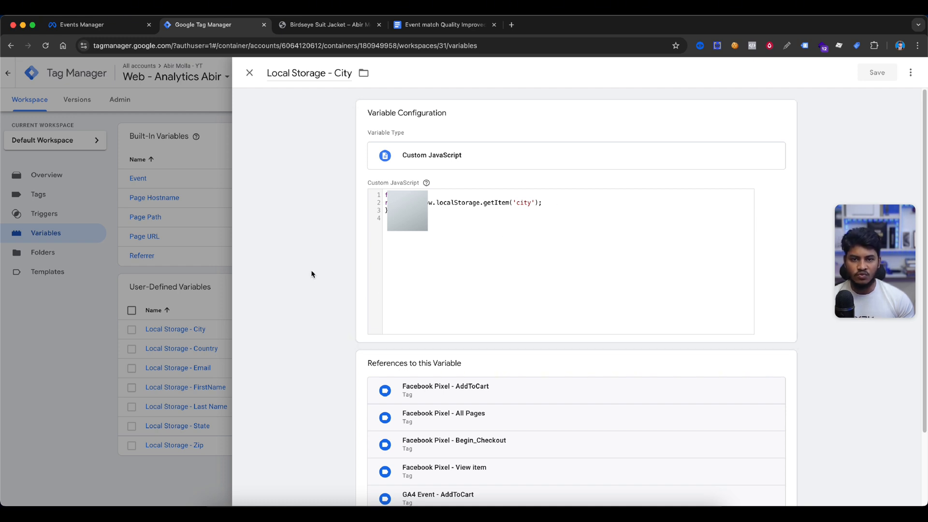
pyautogui.click(83, 341)
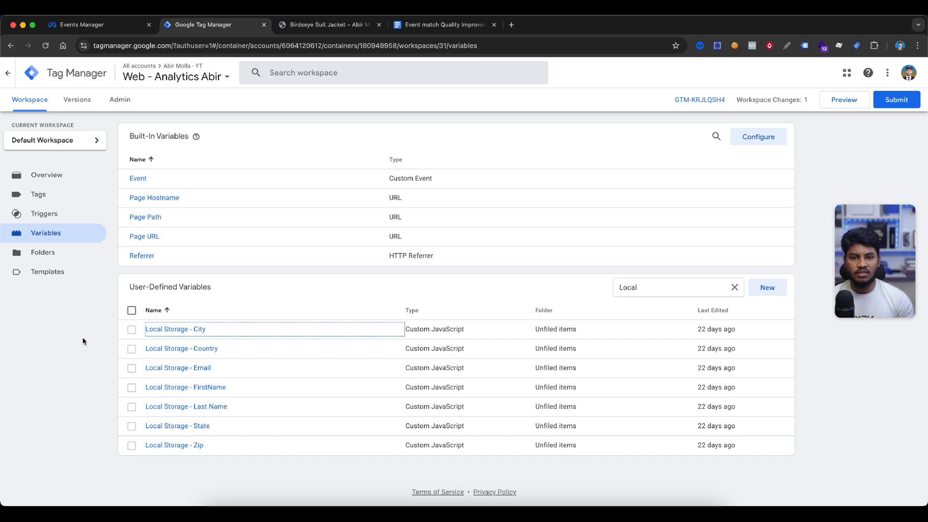
# Open the Facebook Pixel - All Pages tag for editing and view its customer information data parameters
pyautogui.click(56, 198)
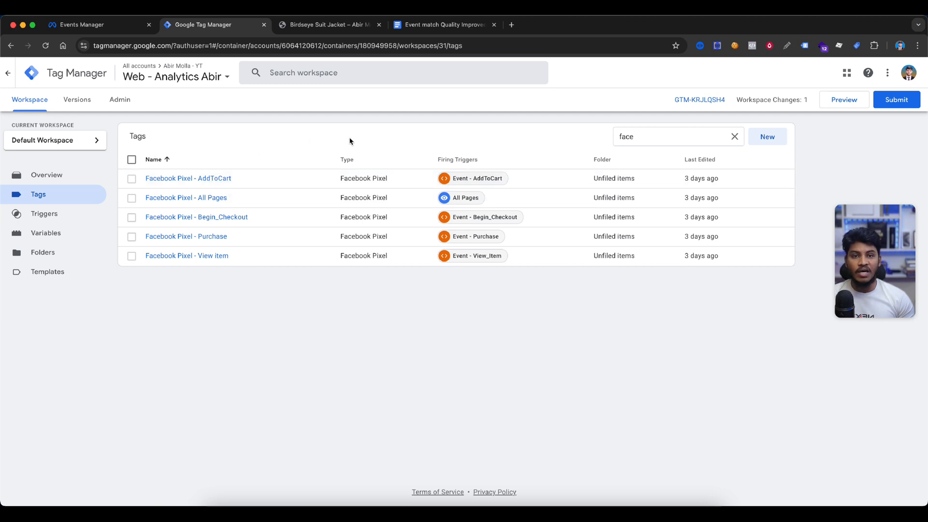
pyautogui.click(217, 198)
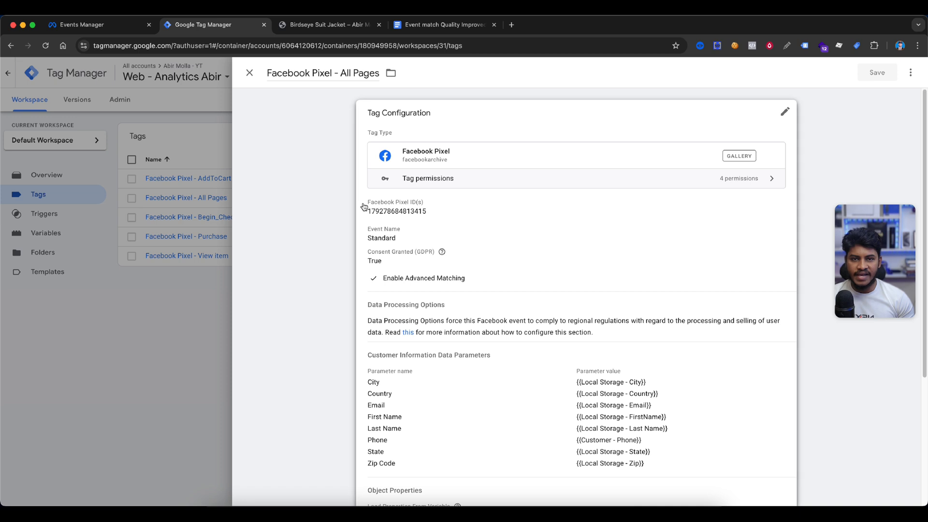
pyautogui.scroll(-4, 430, 242)
pyautogui.click(497, 279)
pyautogui.scroll(-3, 396, 306)
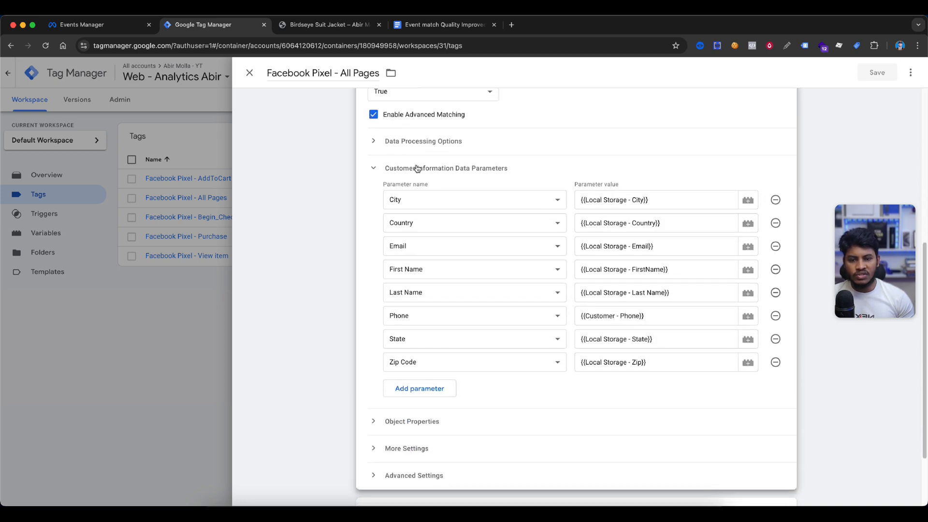
# Add extra customer information parameter rows and set them to City and Country
pyautogui.scroll(-4, 647, 159)
pyautogui.click(411, 298)
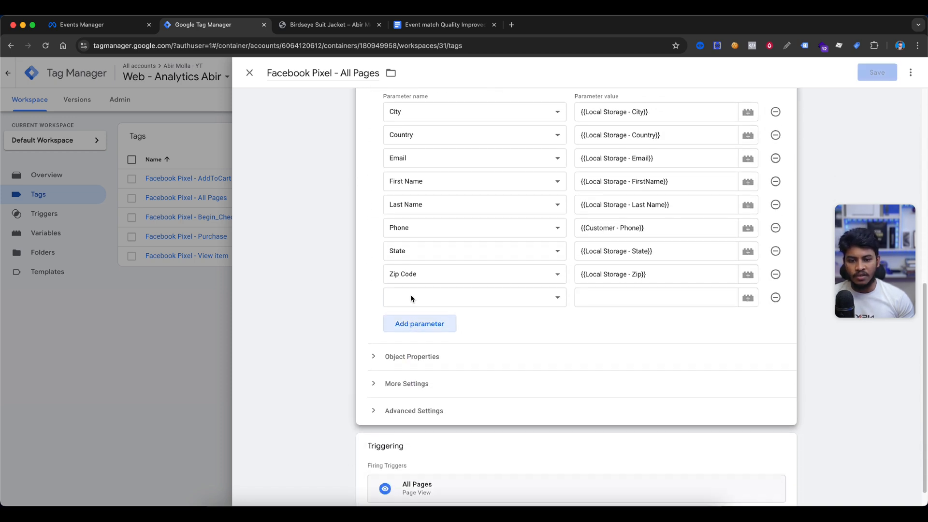
pyautogui.scroll(-1, 484, 299)
pyautogui.click(416, 299)
pyautogui.click(449, 324)
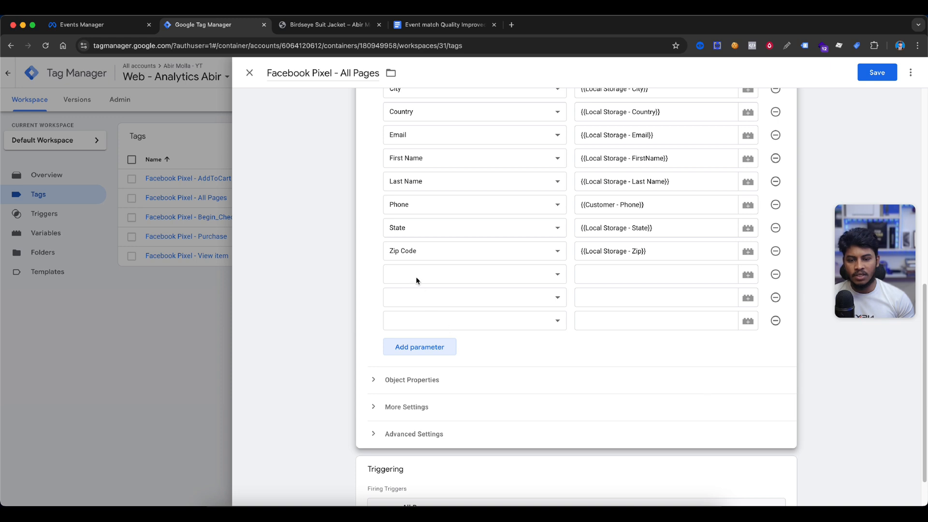
pyautogui.click(415, 276)
pyautogui.click(414, 290)
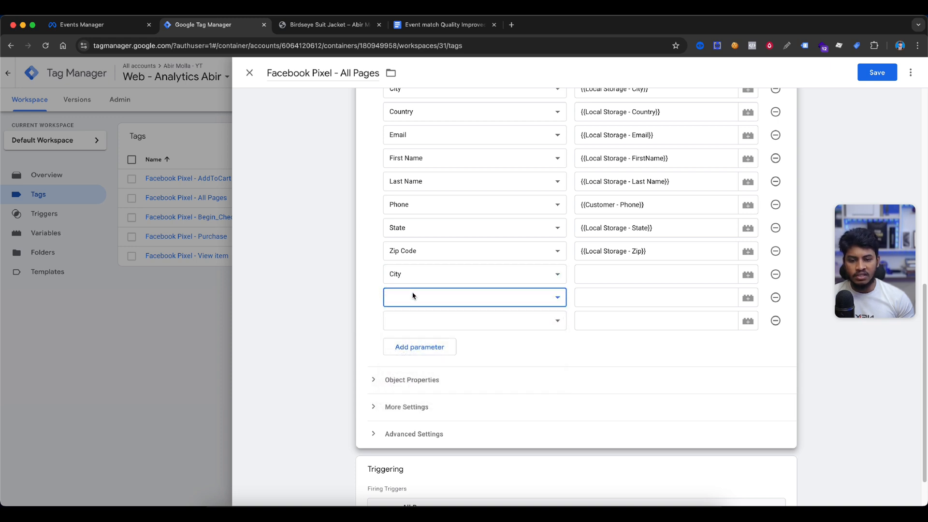
pyautogui.click(413, 296)
pyautogui.click(408, 319)
pyautogui.click(431, 326)
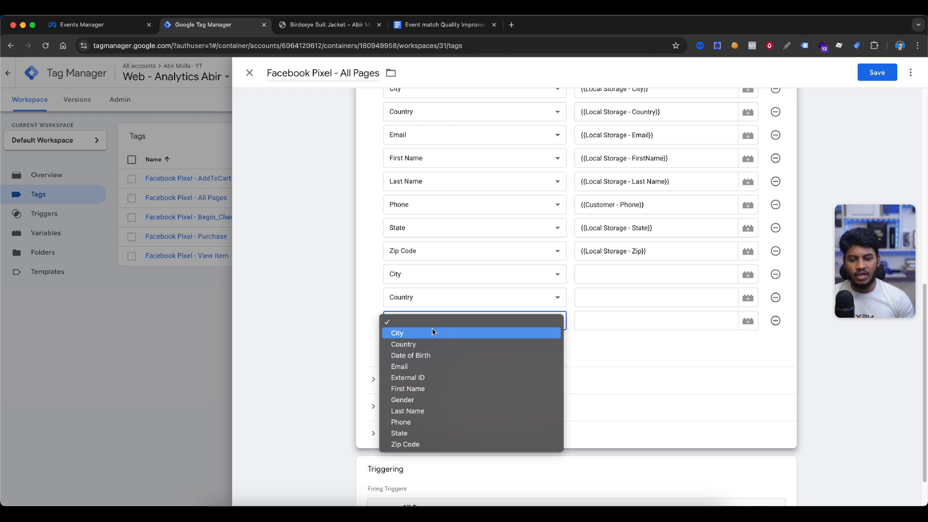
pyautogui.click(357, 317)
pyautogui.click(635, 271)
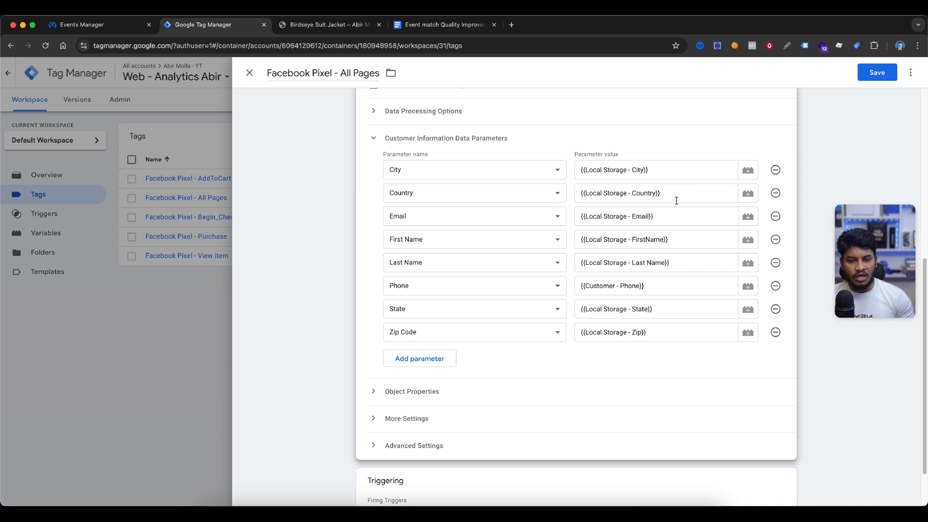
# Save the Facebook Pixel - All Pages tag
pyautogui.scroll(-2, 628, 159)
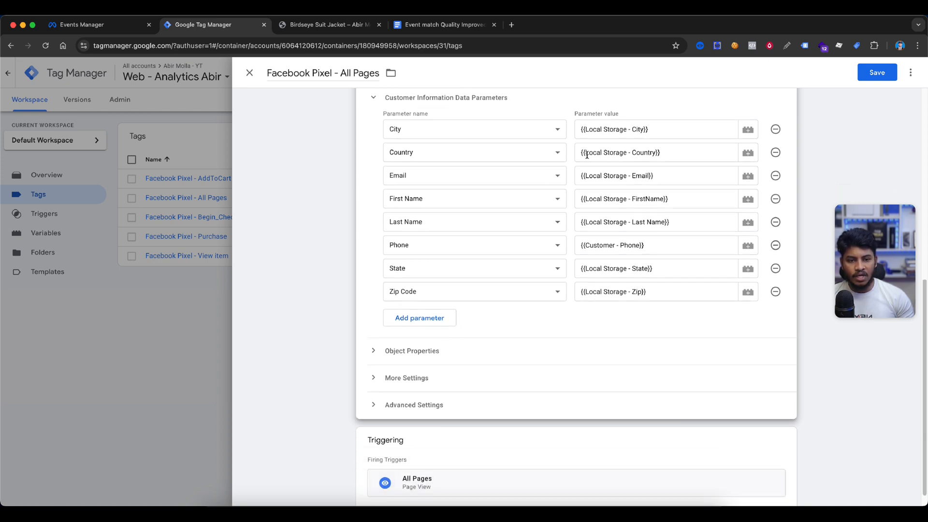
pyautogui.scroll(3, 430, 179)
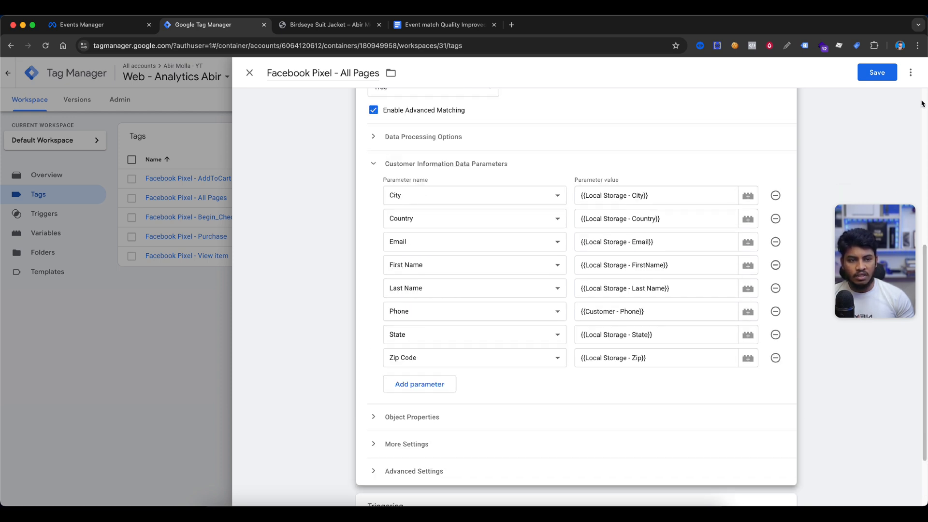
pyautogui.click(877, 73)
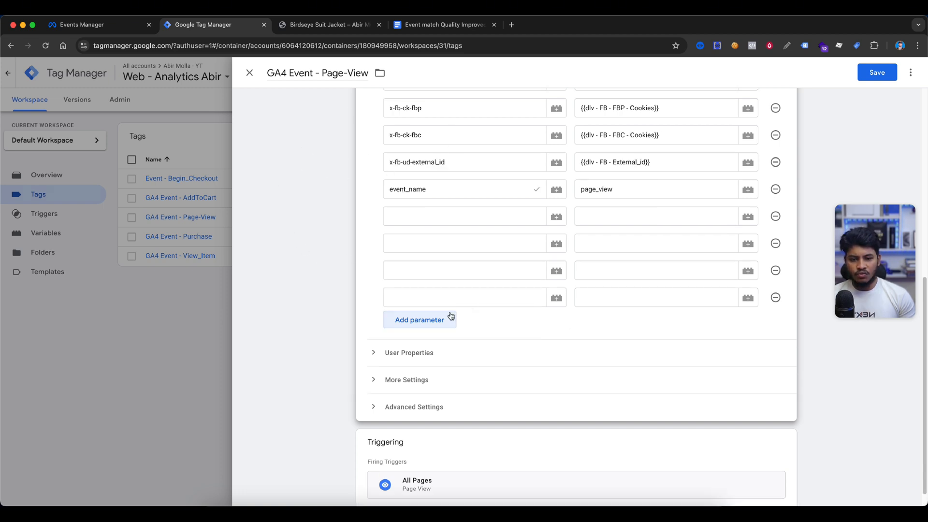
# Add new event parameter rows to the GA4 Event - Page-View tag and enter user_data.email_address from the document
pyautogui.click(447, 317)
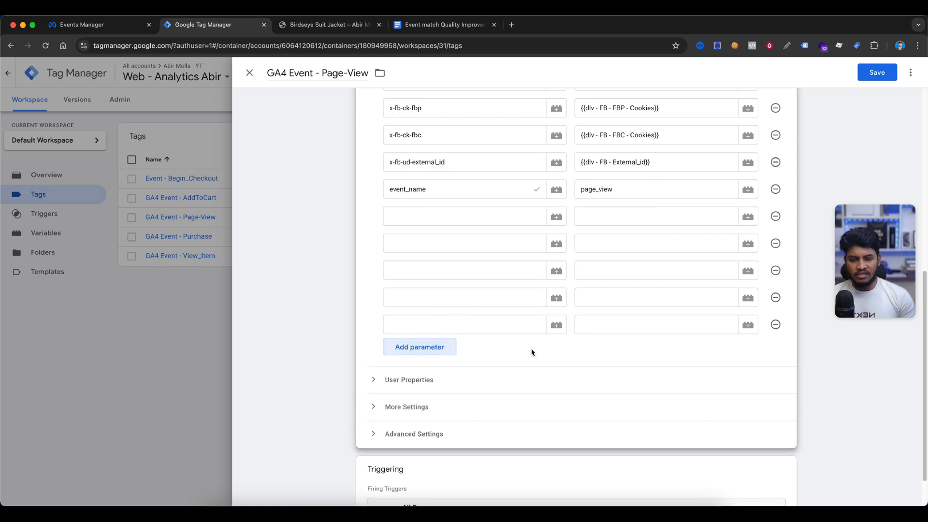
pyautogui.scroll(-2, 525, 347)
pyautogui.click(435, 25)
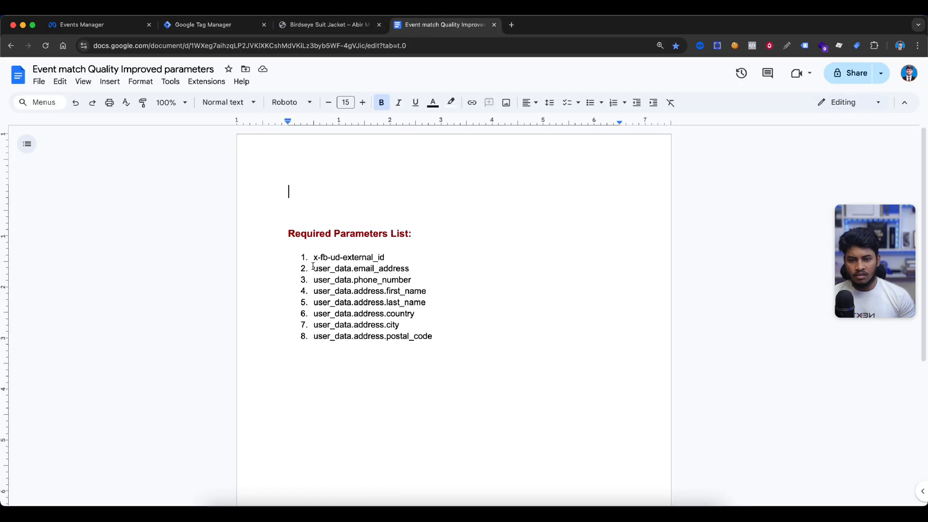
pyautogui.moveTo(313, 266); pyautogui.dragTo(415, 268)
pyautogui.press('super+c')
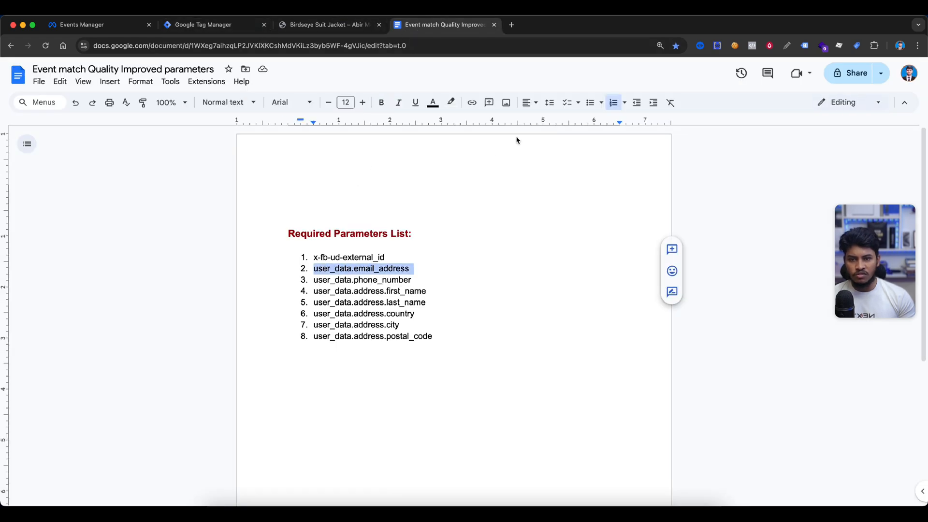
pyautogui.click(201, 24)
pyautogui.click(502, 177)
pyautogui.press('super+v')
# Fill the remaining parameter names user_data.phone_number through user_data.address.postal_code from the document's list
pyautogui.scroll(1, 516, 201)
pyautogui.moveTo(467, 216); pyautogui.dragTo(387, 220)
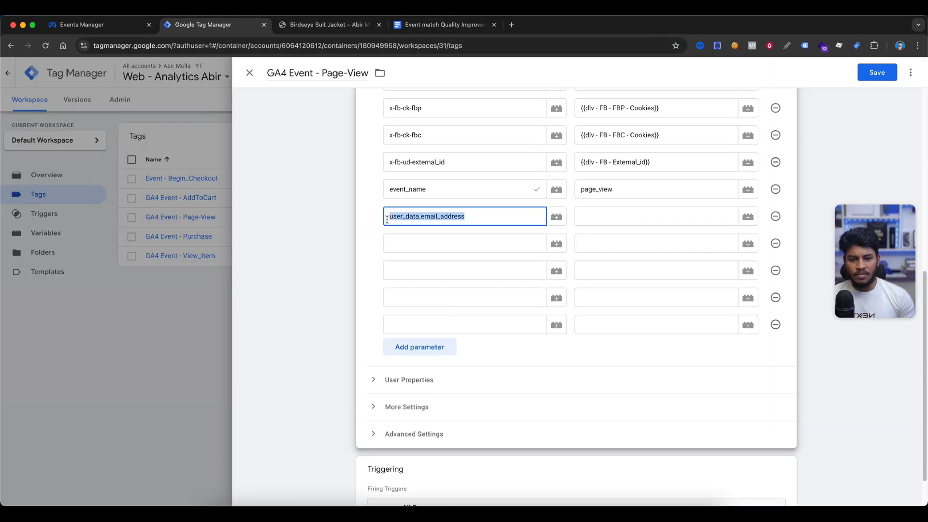
pyautogui.click(435, 25)
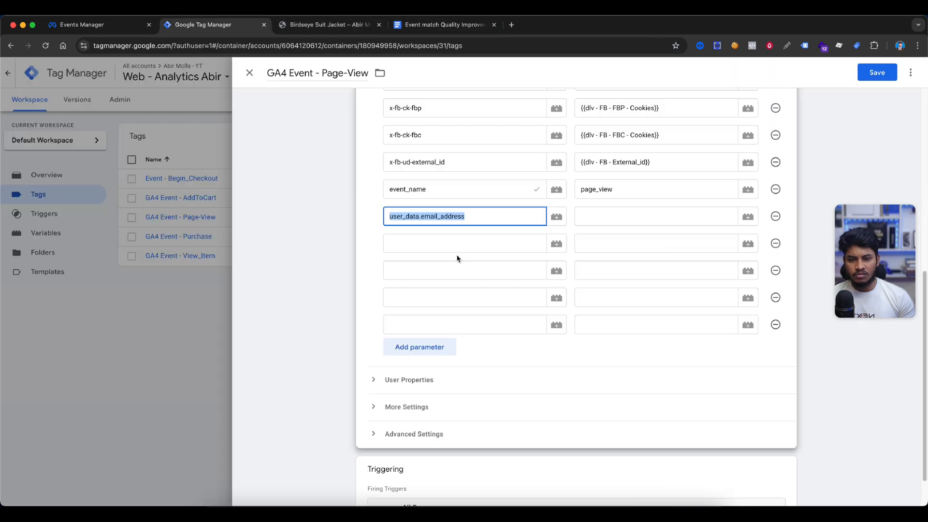
pyautogui.click(450, 244)
pyautogui.write('user_data.phone_number')
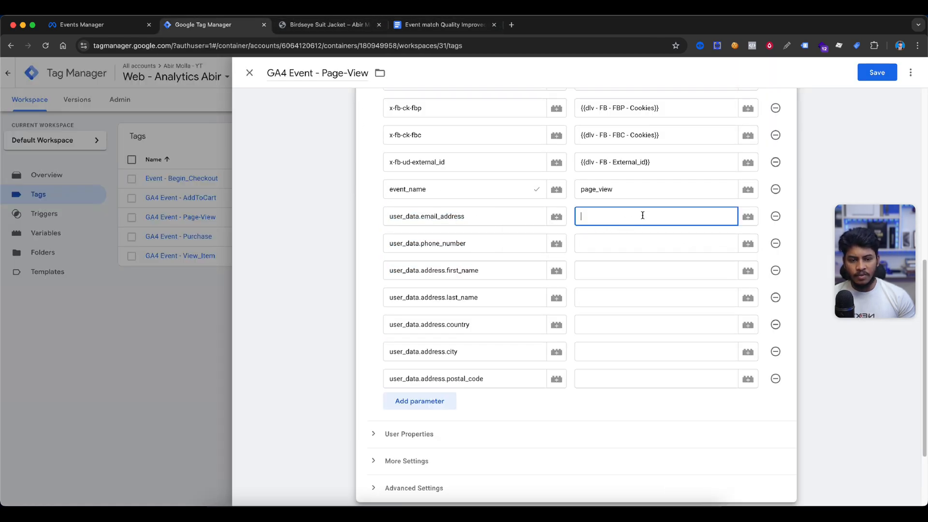
# Assign {{Local Storage - Email}} to user_data.email_address and the matching Local Storage variables to the other user_data parameters
pyautogui.write('{{emai')
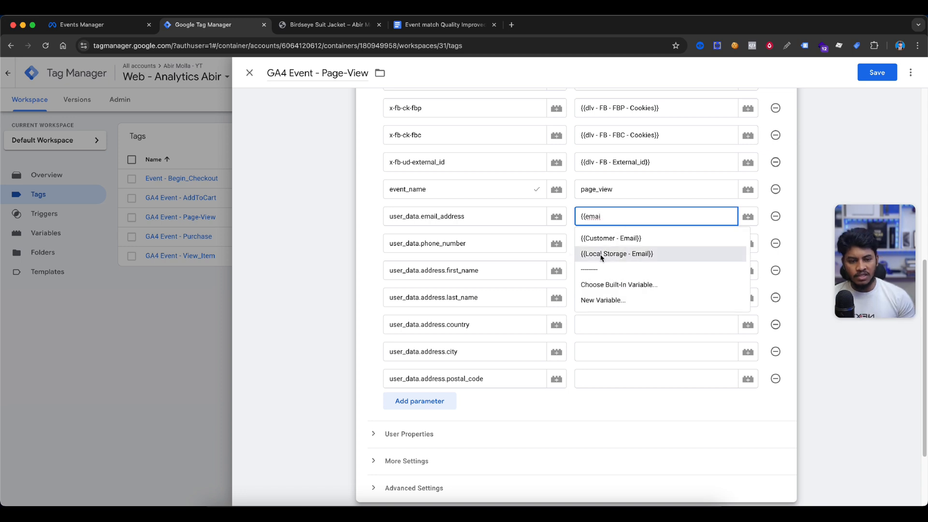
pyautogui.click(602, 257)
pyautogui.click(622, 243)
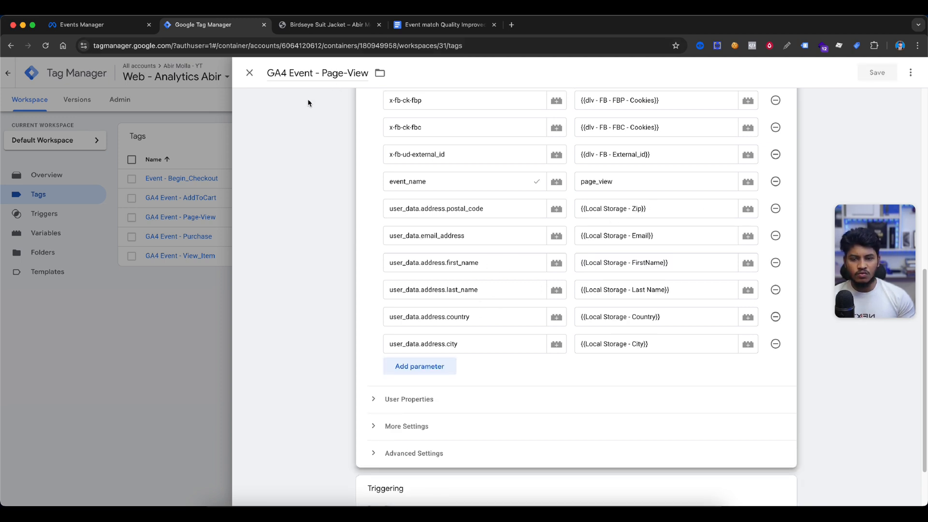
pyautogui.scroll(-1, 488, 271)
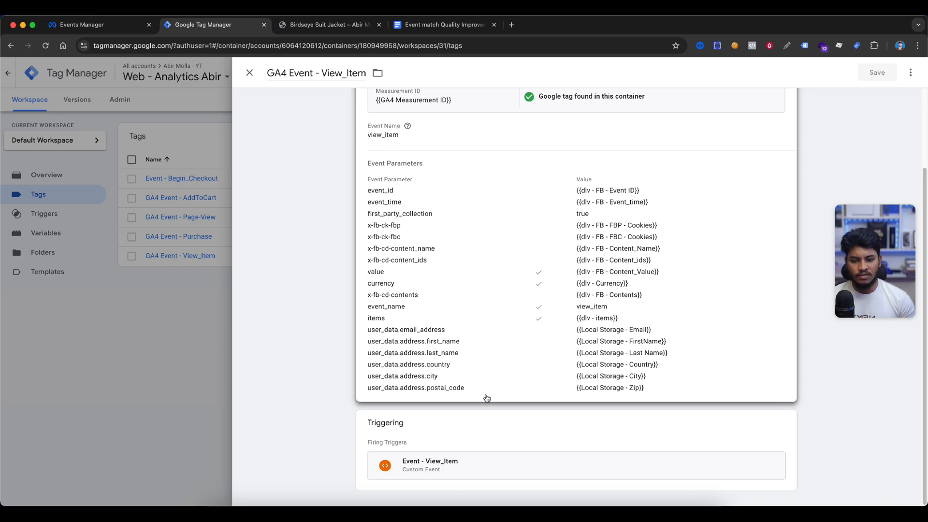
pyautogui.click(182, 342)
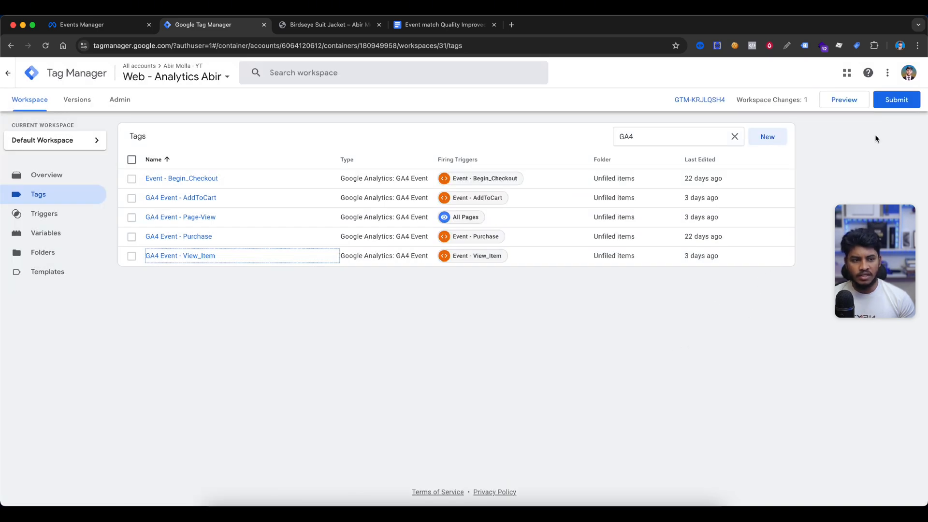
# Submit and publish the workspace changes
pyautogui.click(898, 97)
pyautogui.click(401, 212)
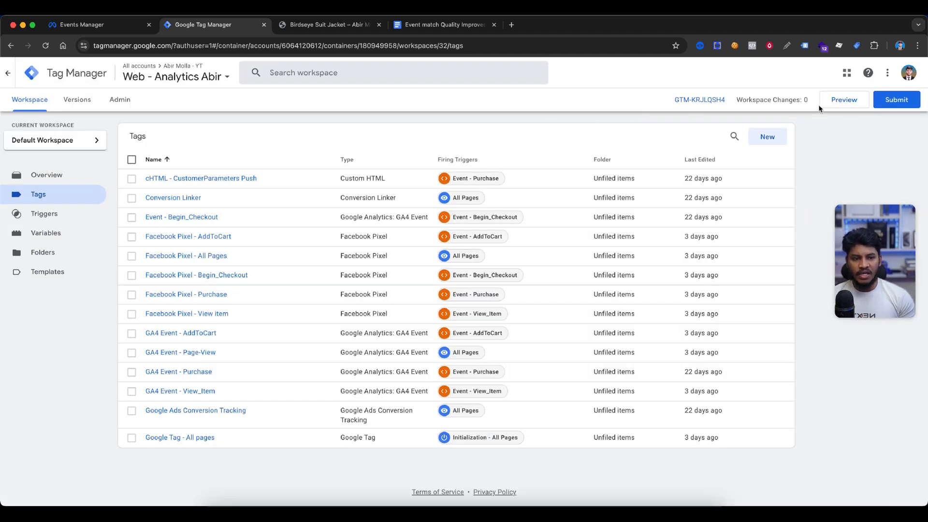
# Start Preview mode on the site and open the Birdseye Suit Jacket product page
pyautogui.click(851, 104)
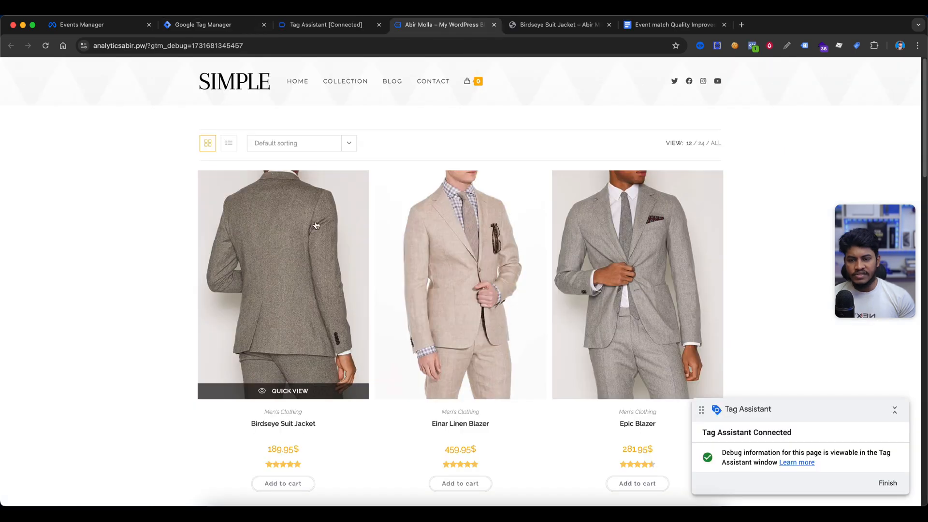
pyautogui.click(325, 211)
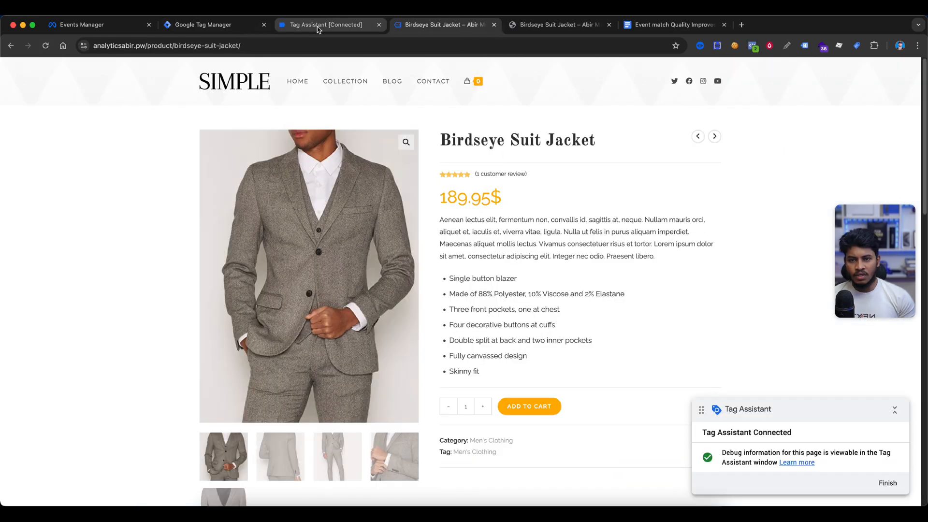
# In Tag Assistant, select the view_item event and open the Facebook Pixel - View item tag details
pyautogui.click(314, 28)
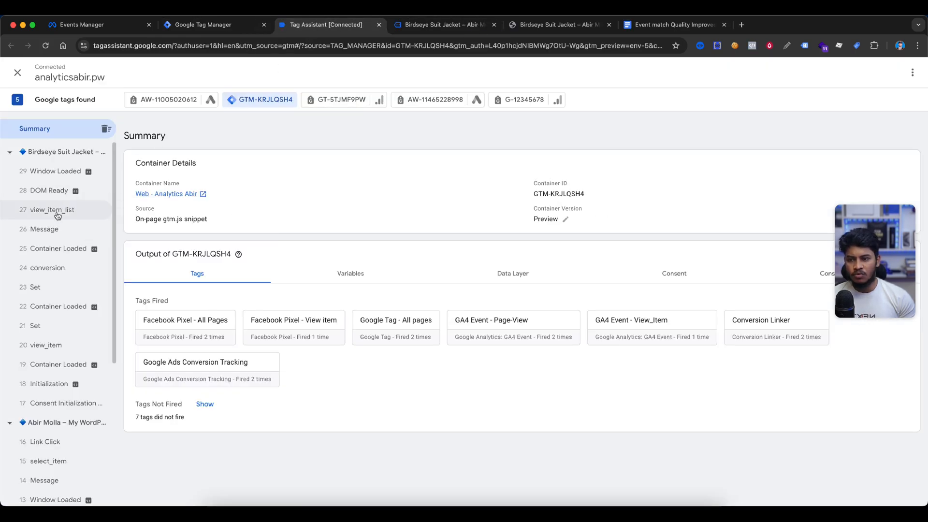
pyautogui.click(55, 345)
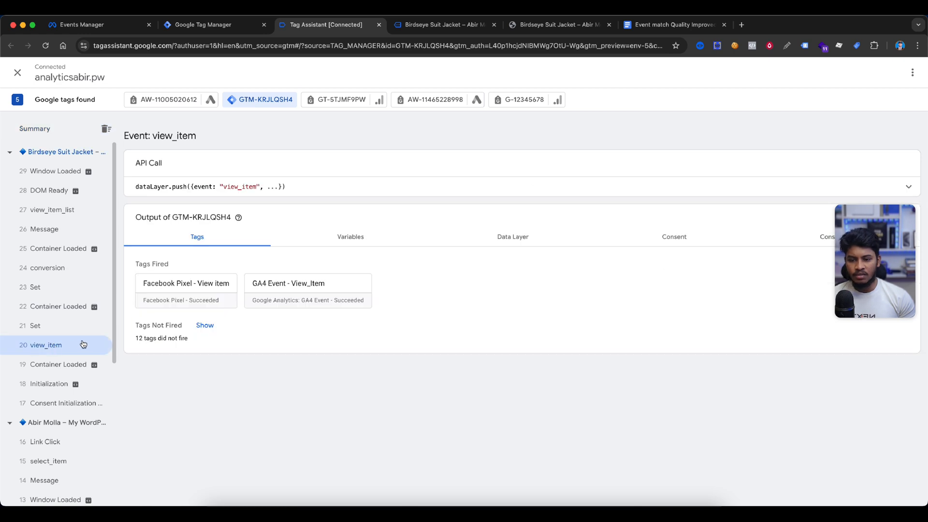
pyautogui.click(186, 284)
pyautogui.click(521, 318)
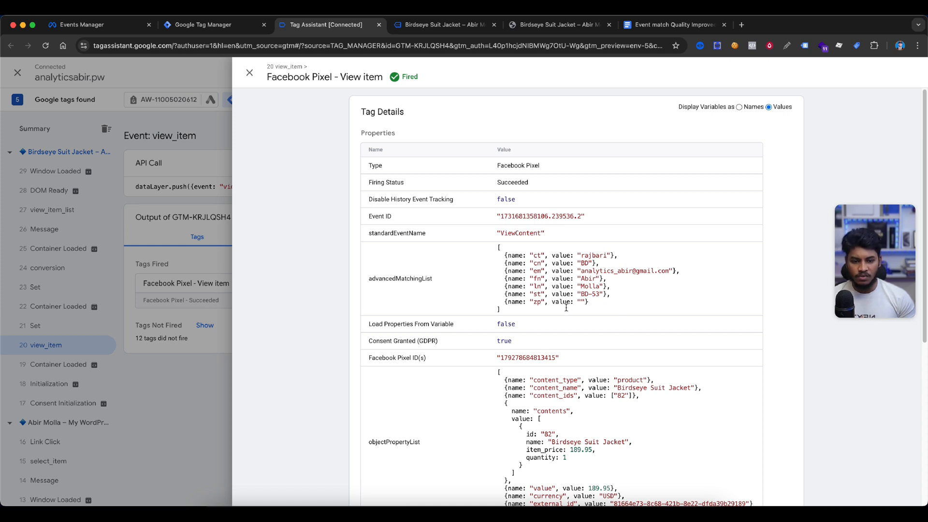
# Open the GA4 Event - View_Item tag details and examine its user_data event parameters
pyautogui.press('Escape')
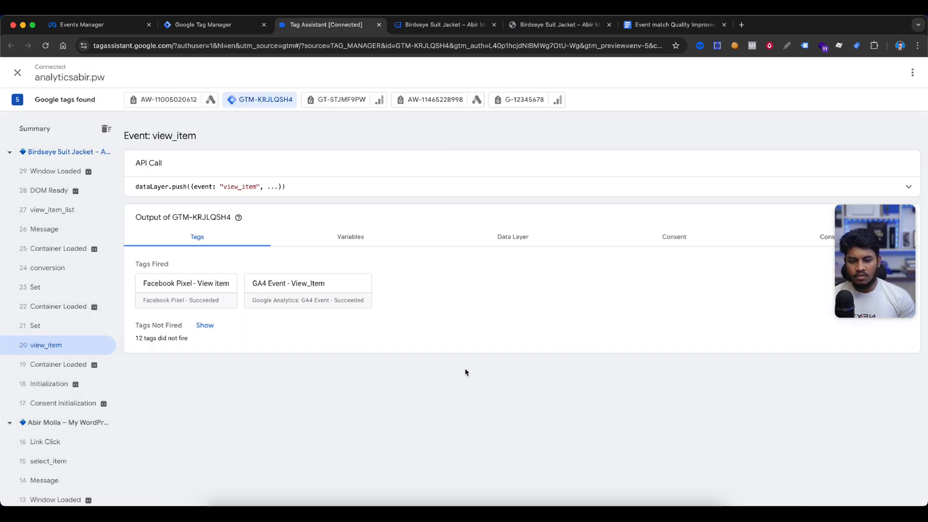
pyautogui.click(298, 290)
pyautogui.scroll(-2, 554, 298)
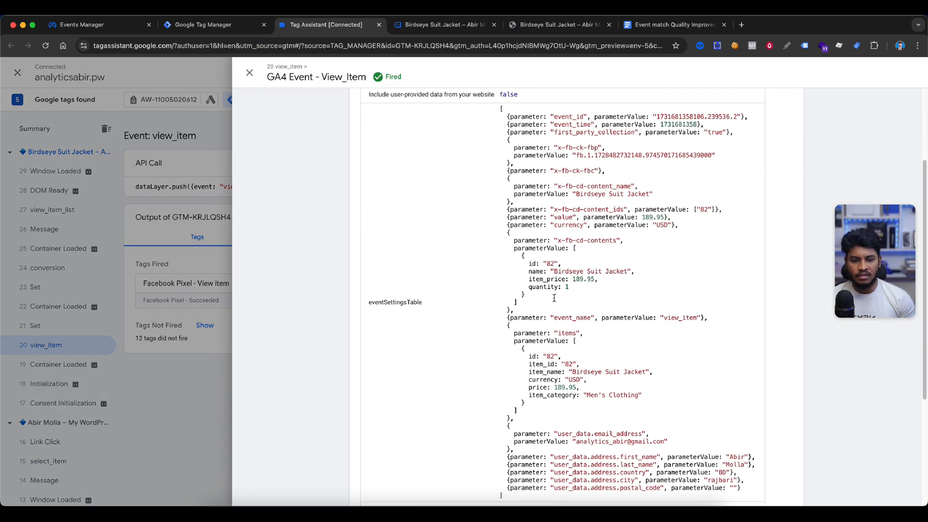
pyautogui.scroll(-3, 554, 298)
pyautogui.moveTo(504, 307); pyautogui.dragTo(757, 355)
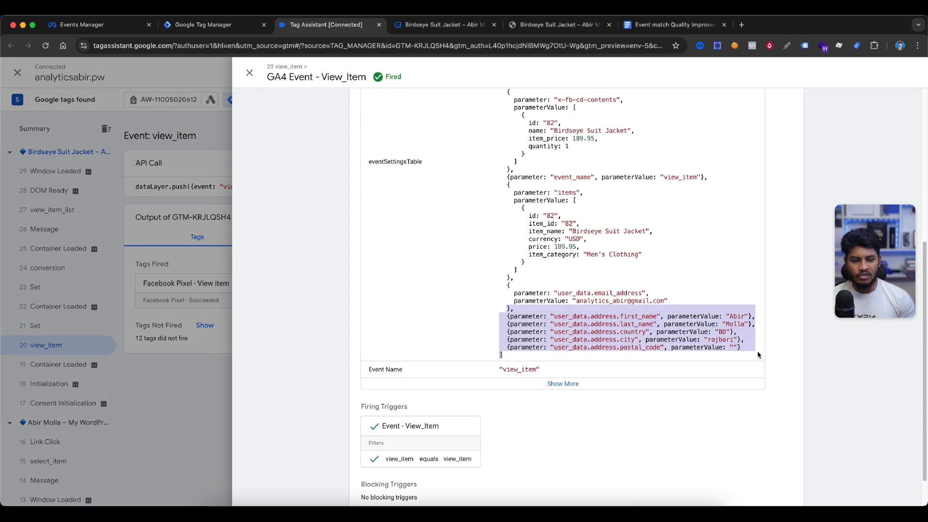
pyautogui.click(619, 327)
pyautogui.moveTo(660, 316); pyautogui.dragTo(726, 324)
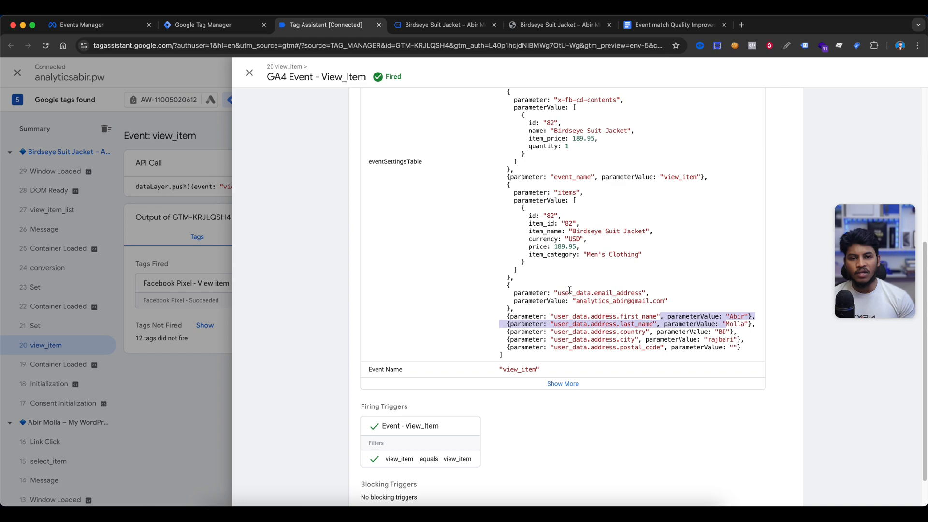
# Inspect the ViewContent event's advanced matching parameters in Meta Pixel Helper on the product page
pyautogui.hotkey('ctrl', 'Tab')
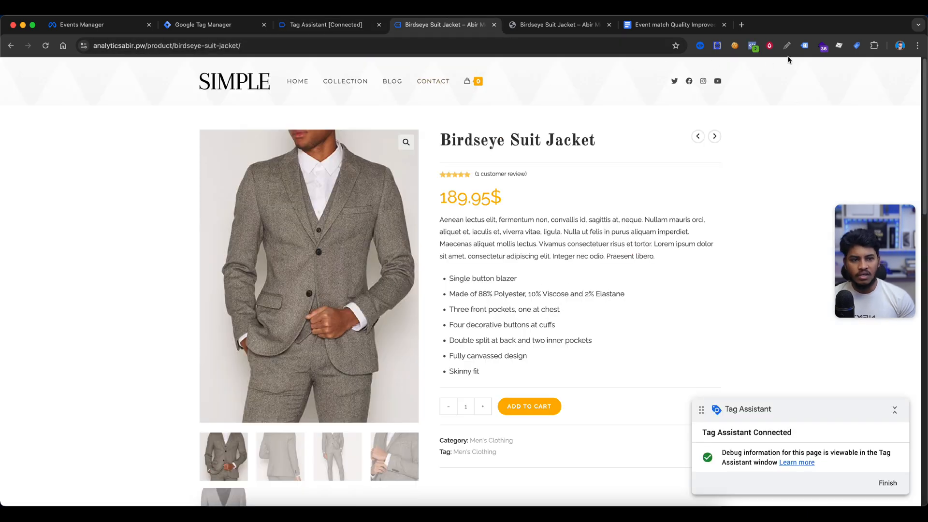
pyautogui.click(752, 45)
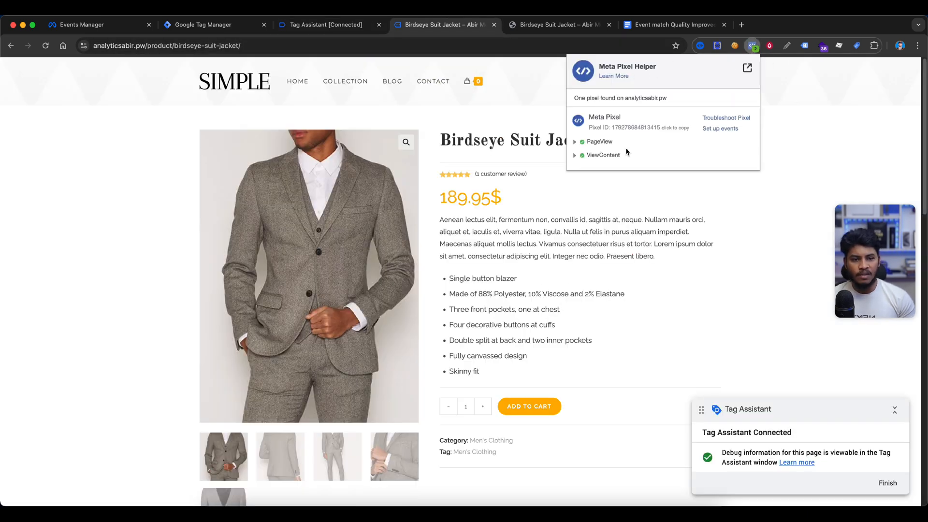
pyautogui.click(603, 155)
pyautogui.scroll(-1, 696, 256)
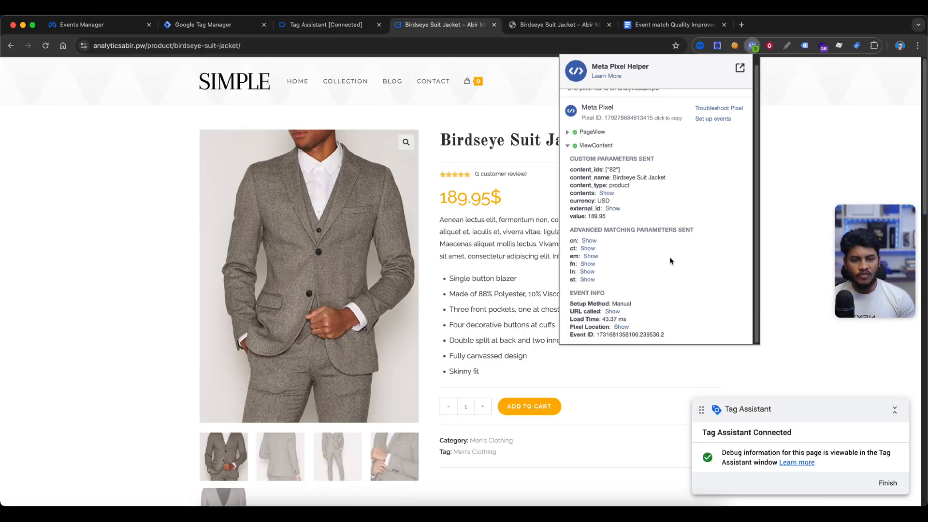
pyautogui.click(589, 241)
pyautogui.doubleClick(579, 251)
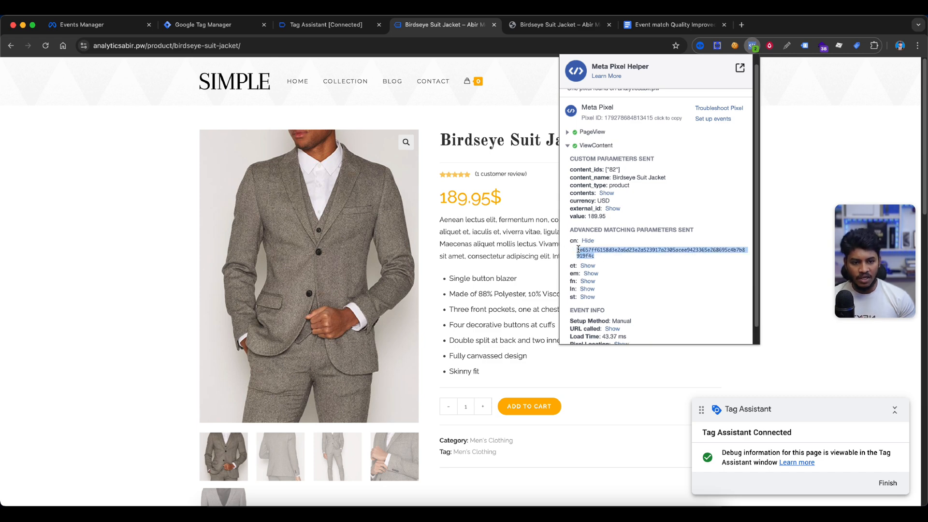
pyautogui.click(645, 257)
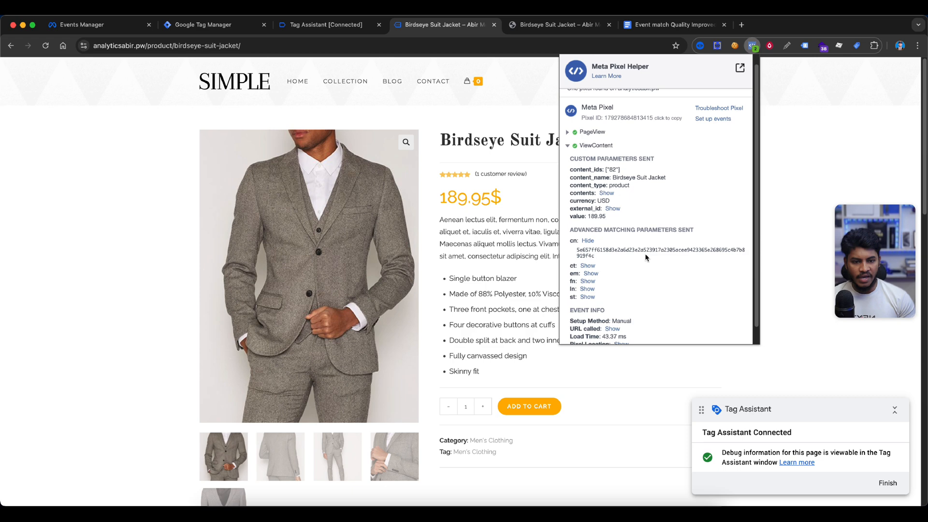
pyautogui.click(594, 266)
pyautogui.click(589, 291)
pyautogui.click(587, 315)
pyautogui.scroll(-2, 587, 314)
pyautogui.click(586, 302)
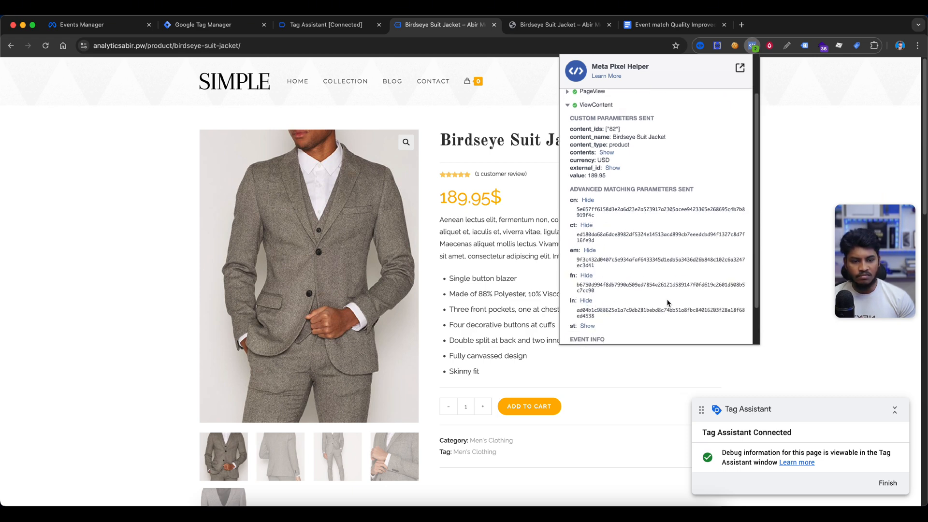
pyautogui.click(89, 231)
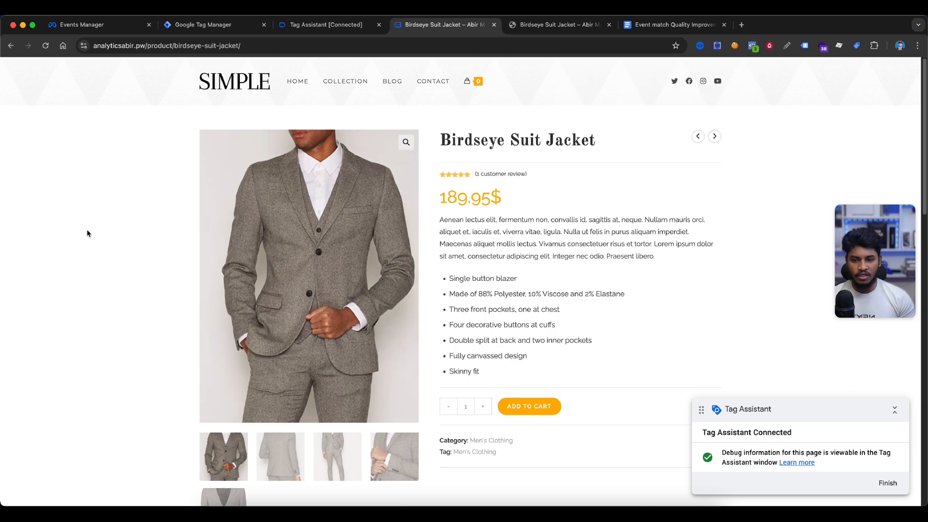
# Review the PageView and View content test events in Events Manager, comparing browser matching parameters with server user data keys
pyautogui.click(209, 26)
pyautogui.click(84, 25)
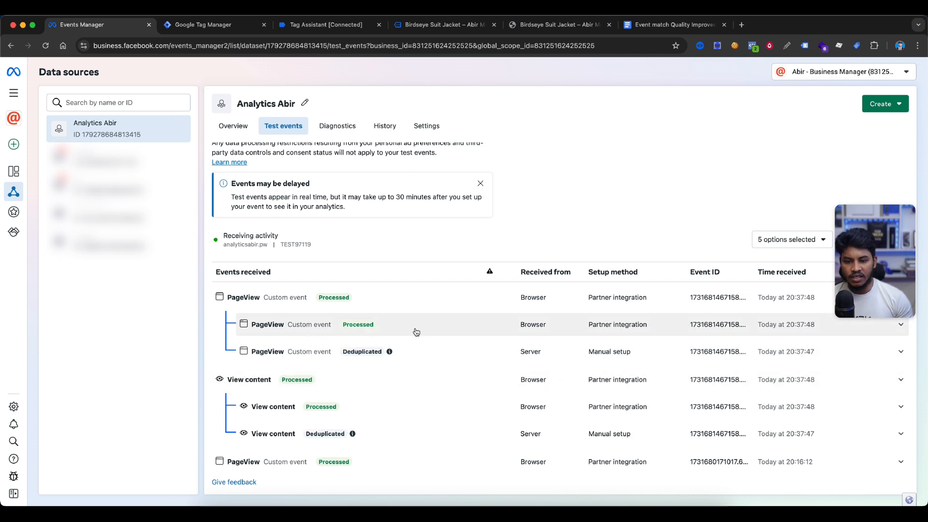
pyautogui.click(414, 327)
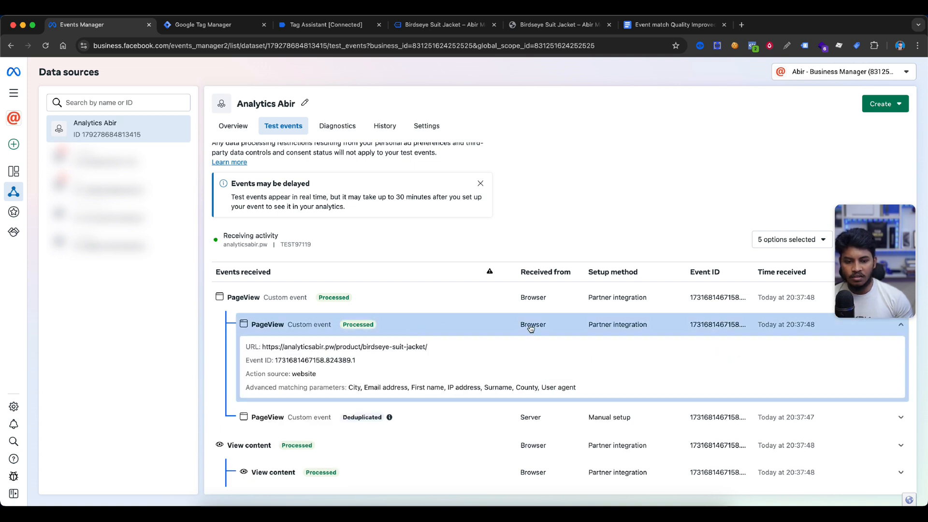
pyautogui.scroll(-3, 531, 323)
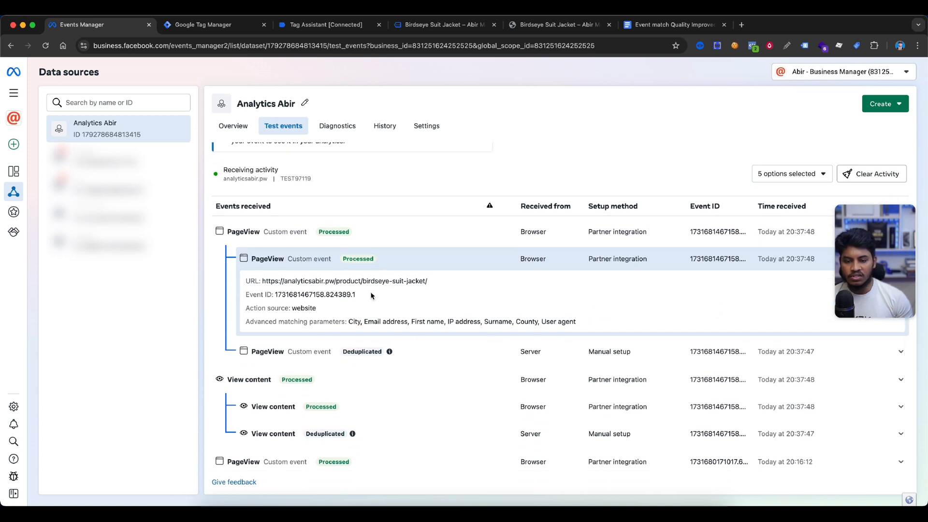
pyautogui.doubleClick(353, 320)
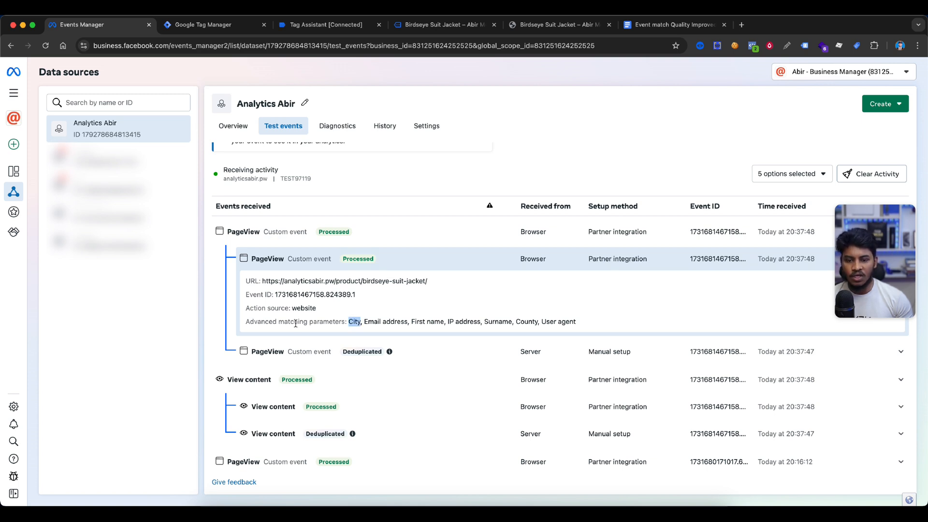
pyautogui.moveTo(348, 321); pyautogui.dragTo(446, 324)
pyautogui.click(451, 321)
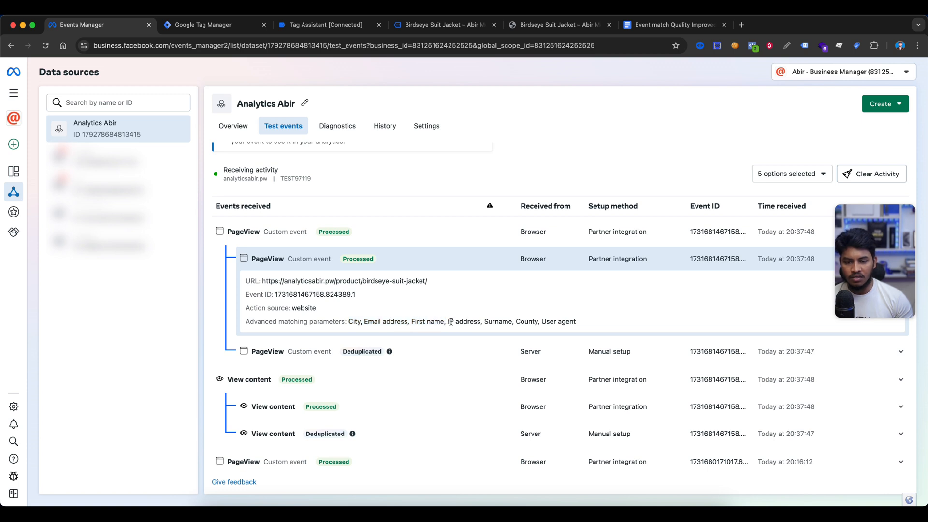
pyautogui.doubleClick(468, 321)
pyautogui.doubleClick(499, 321)
pyautogui.doubleClick(527, 321)
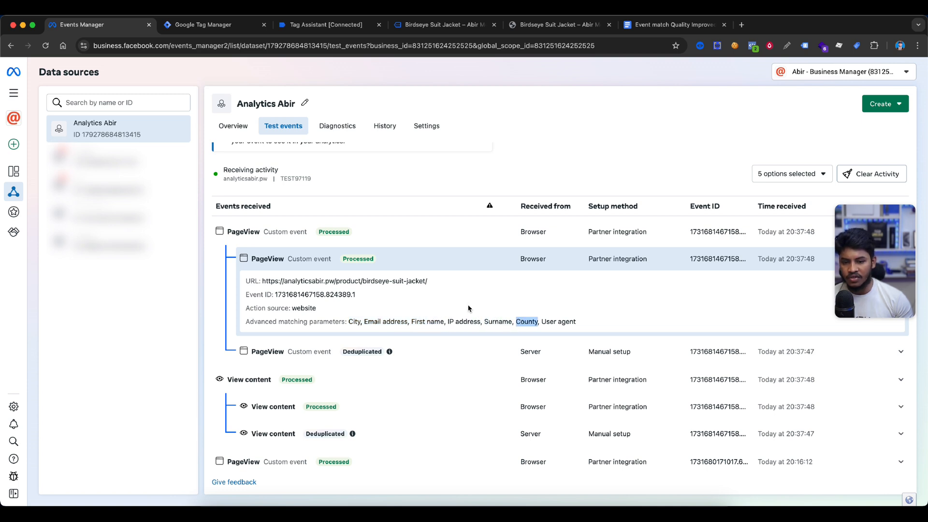
pyautogui.click(296, 357)
pyautogui.scroll(-1, 514, 313)
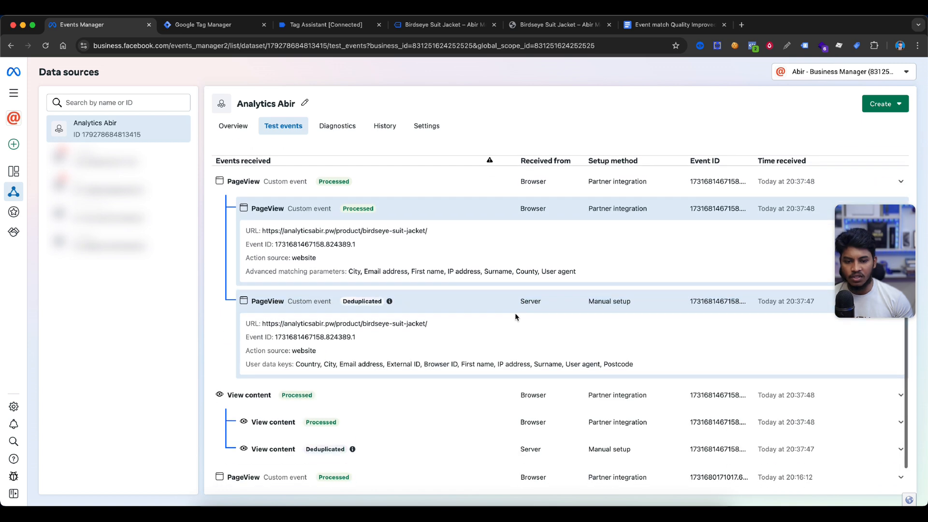
pyautogui.moveTo(296, 365); pyautogui.dragTo(450, 365)
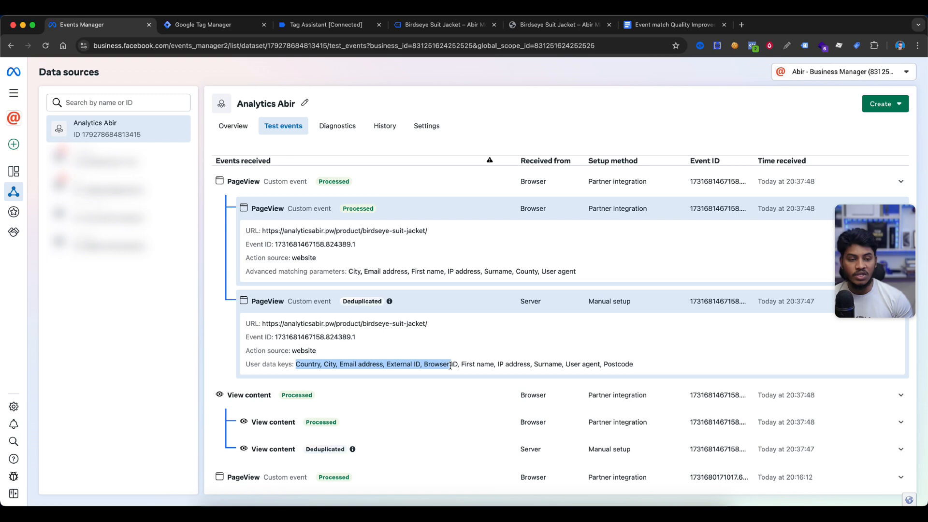
pyautogui.scroll(-1, 449, 365)
pyautogui.click(408, 406)
pyautogui.scroll(-3, 415, 384)
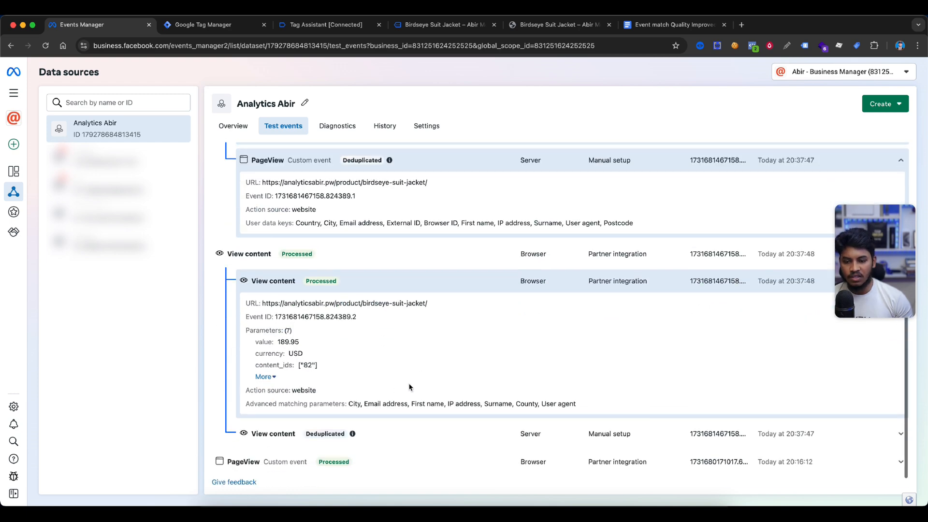
pyautogui.moveTo(338, 403); pyautogui.dragTo(572, 406)
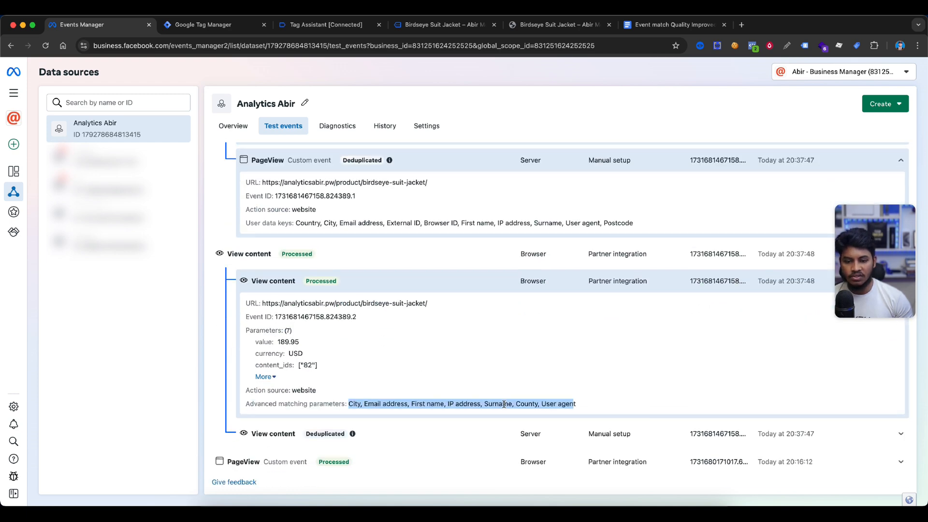
pyautogui.click(385, 433)
pyautogui.scroll(-3, 386, 430)
# Add the Birdseye Suit Jacket to the cart, complete checkout, and return to Tag Assistant
pyautogui.click(435, 25)
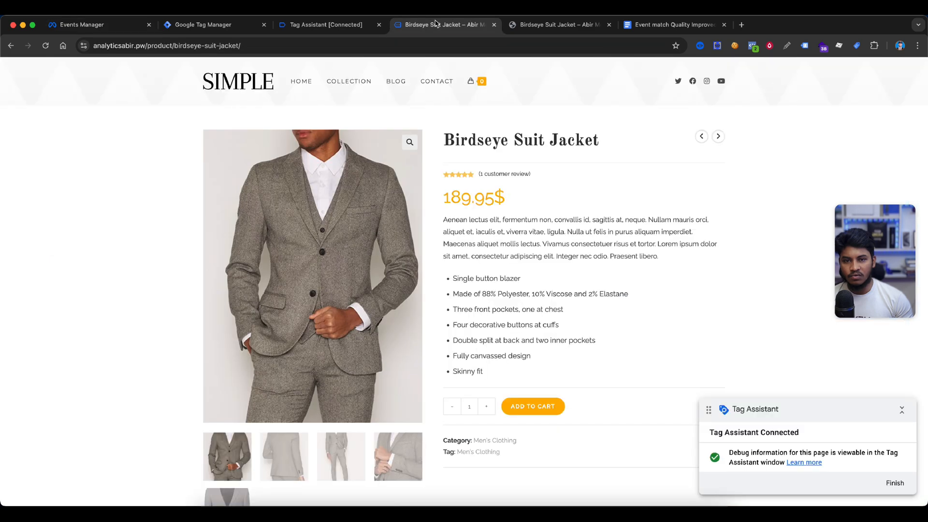
pyautogui.scroll(-2, 581, 325)
pyautogui.click(531, 317)
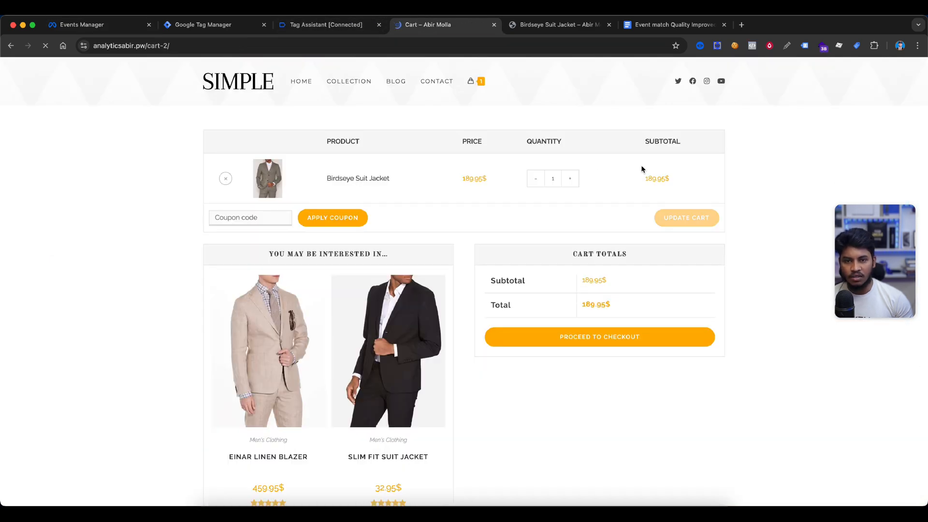
pyautogui.click(584, 338)
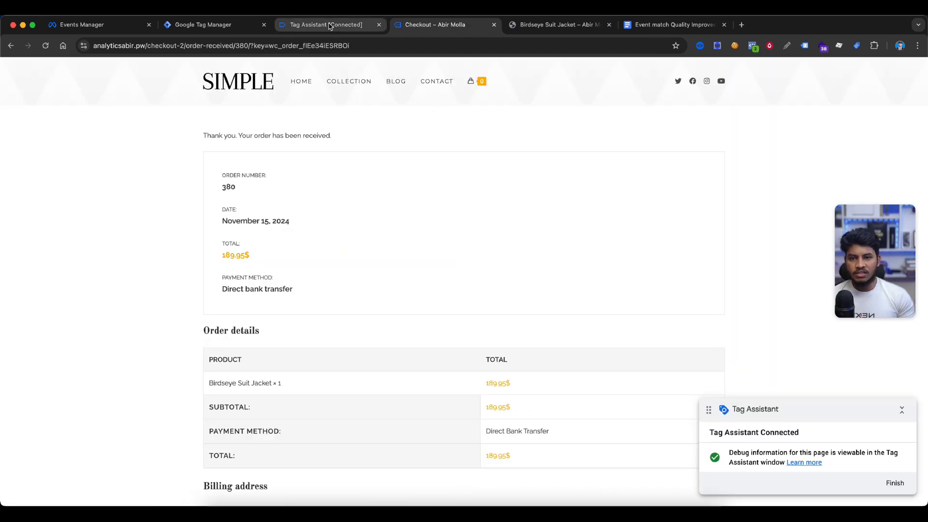
pyautogui.click(310, 27)
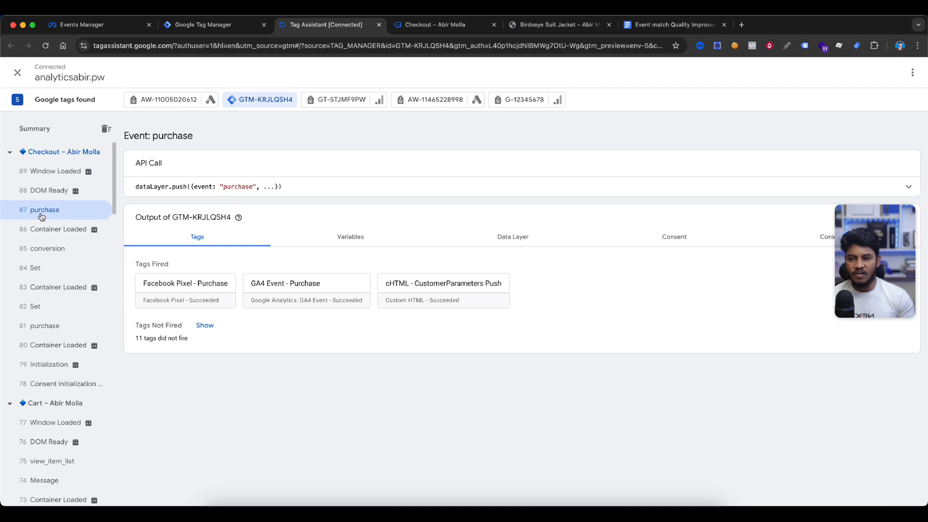
# Open the Facebook Pixel - Purchase tag details for the purchase event and examine its expanded advancedMatchingList
pyautogui.click(159, 285)
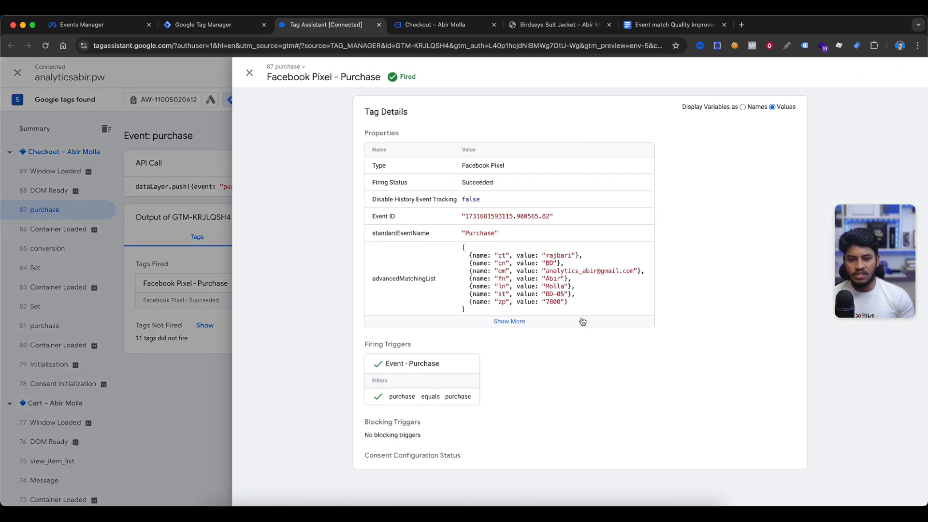
pyautogui.click(567, 322)
pyautogui.moveTo(616, 302); pyautogui.dragTo(492, 254)
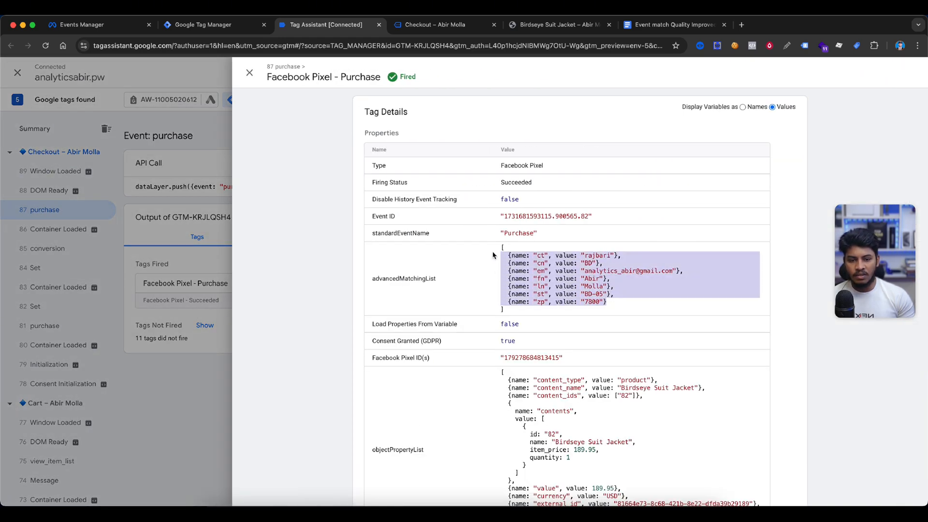
pyautogui.click(643, 287)
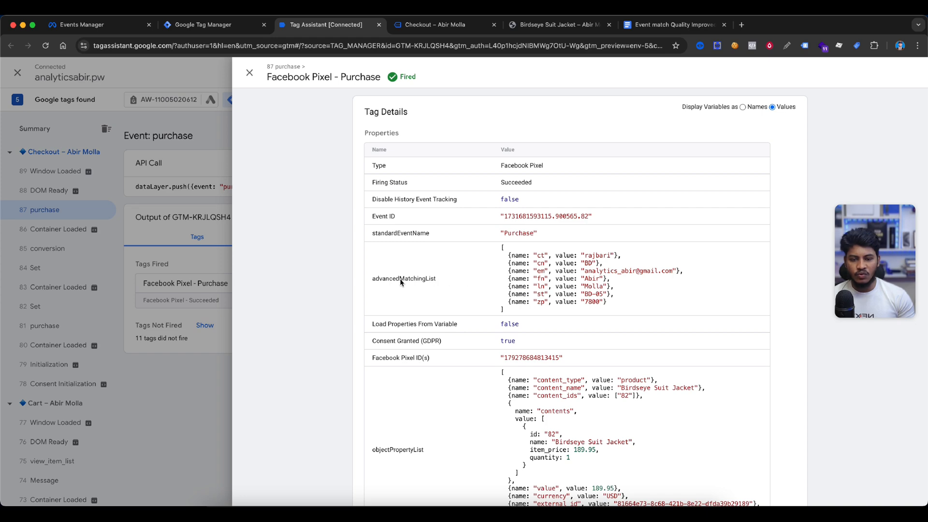
# Open the GA4 Event - Purchase tag details and examine its user_data parameters in the event settings table
pyautogui.click(274, 305)
pyautogui.click(315, 290)
pyautogui.scroll(-1, 571, 269)
pyautogui.scroll(-4, 571, 269)
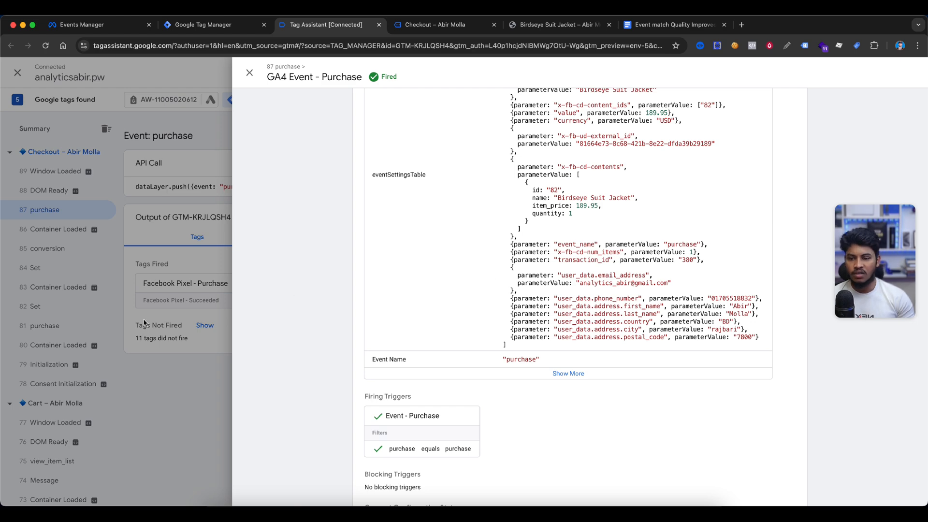
pyautogui.moveTo(506, 296); pyautogui.dragTo(765, 341)
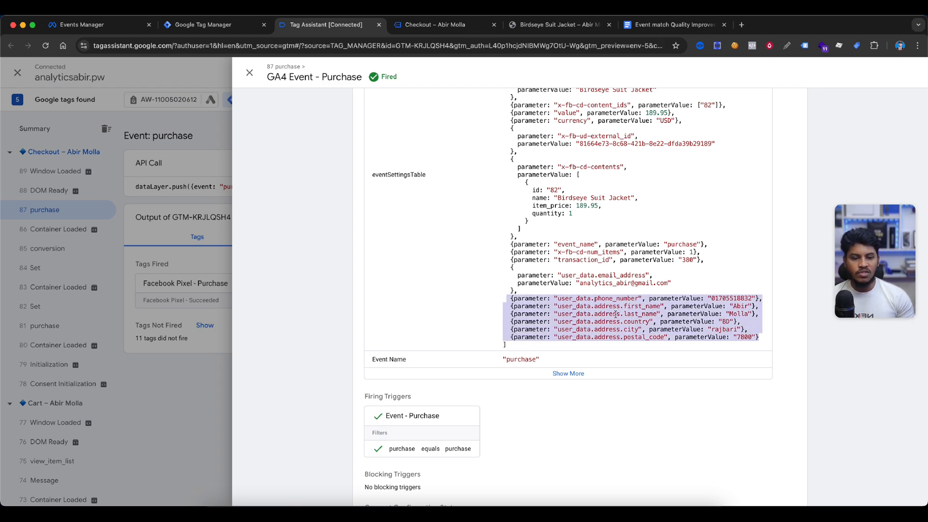
pyautogui.click(160, 289)
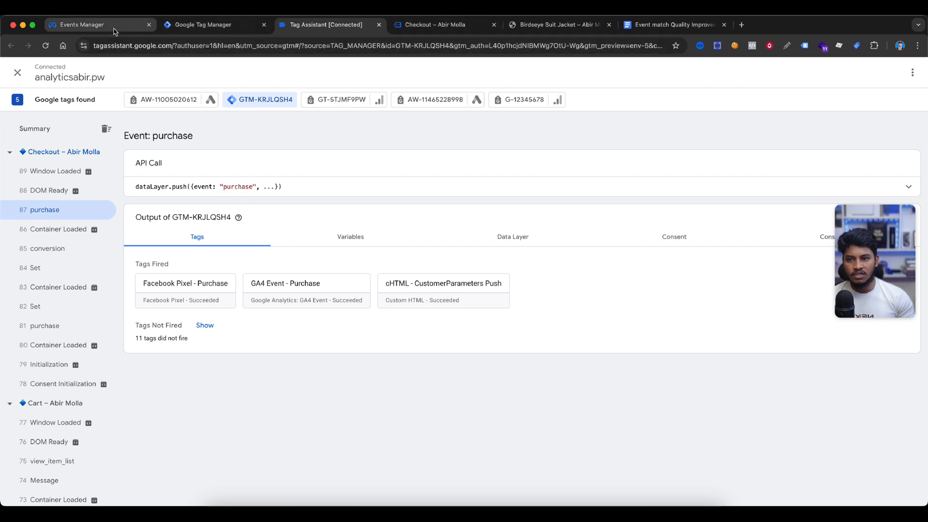
# Inspect the order-received page's local storage entries for the site's origin, checking the stored customer keys and values
pyautogui.click(432, 25)
pyautogui.rightClick(555, 151)
pyautogui.click(587, 335)
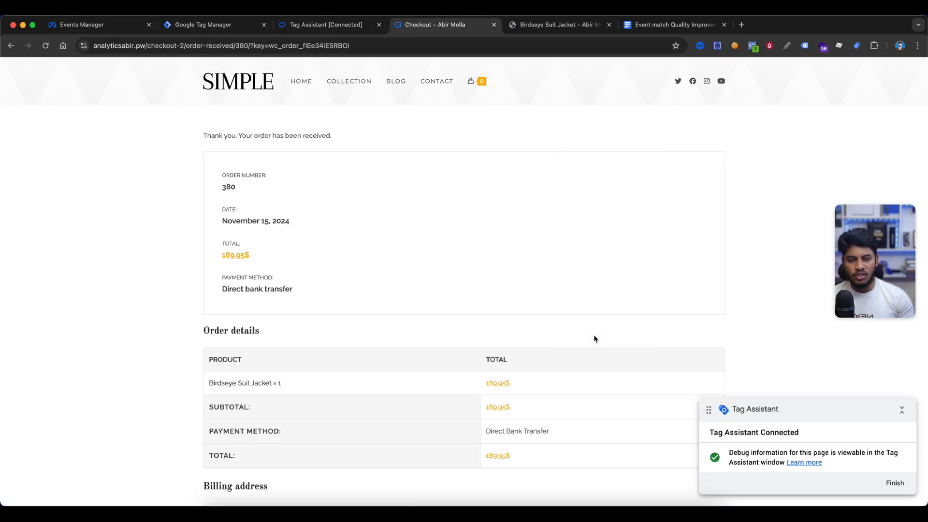
pyautogui.click(273, 251)
pyautogui.click(73, 336)
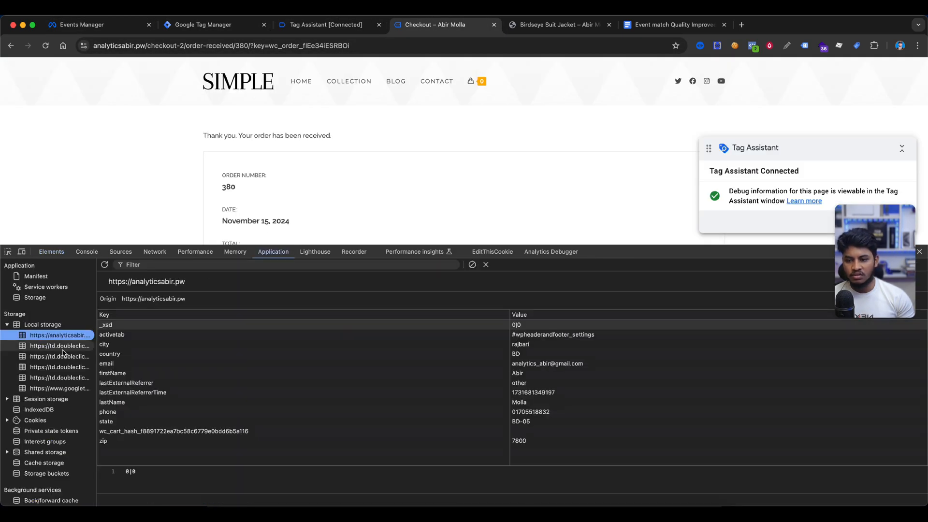
pyautogui.click(120, 344)
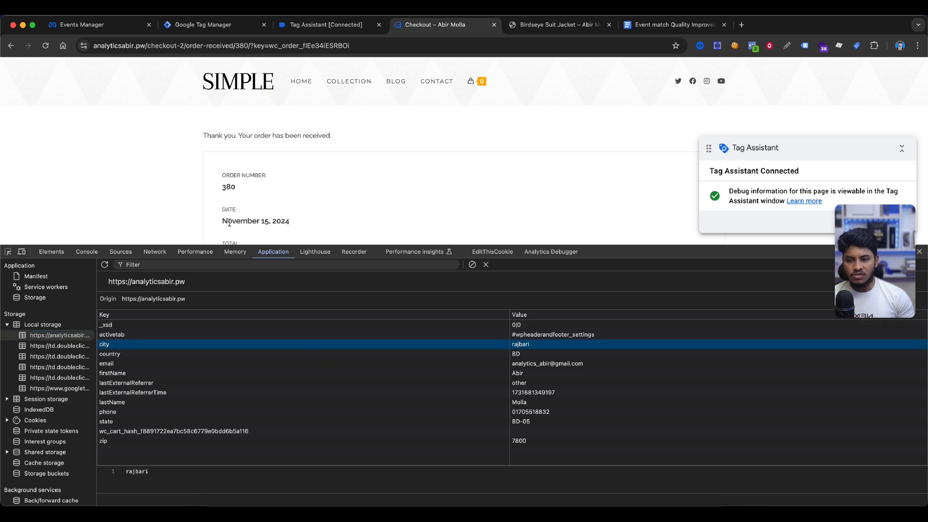
pyautogui.click(121, 354)
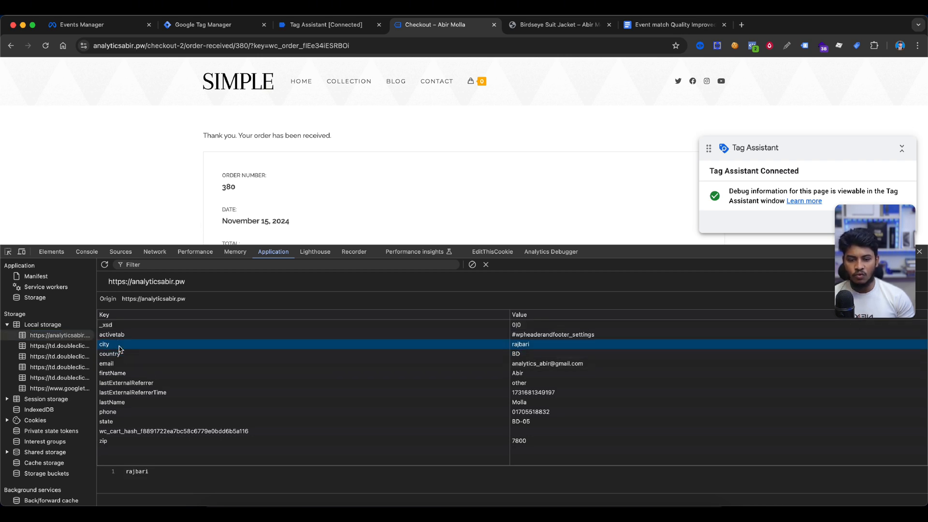
pyautogui.click(140, 364)
pyautogui.click(194, 424)
pyautogui.click(191, 442)
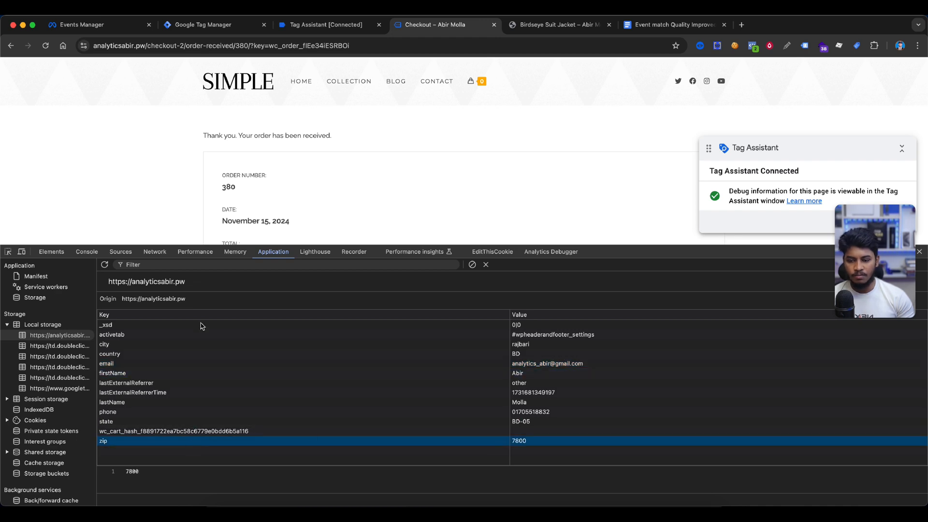
# Review the Purchase test events in Events Manager, expanding the server Purchase event to examine its user data keys
pyautogui.click(98, 29)
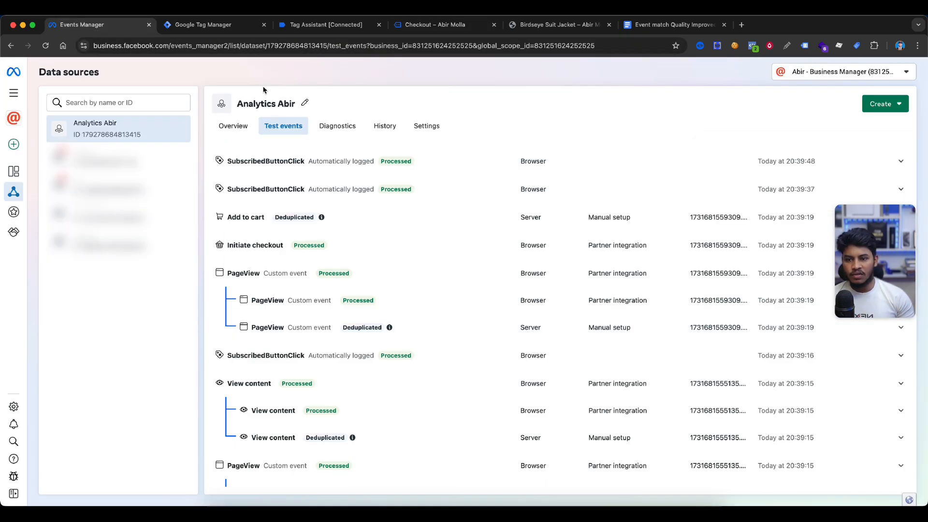
pyautogui.scroll(6, 431, 234)
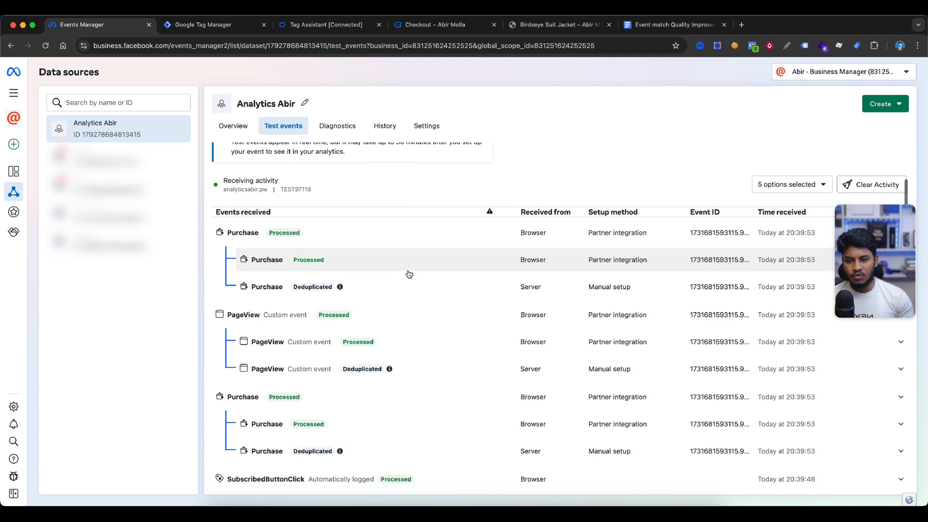
pyautogui.scroll(2, 404, 289)
pyautogui.click(408, 338)
pyautogui.scroll(-3, 381, 367)
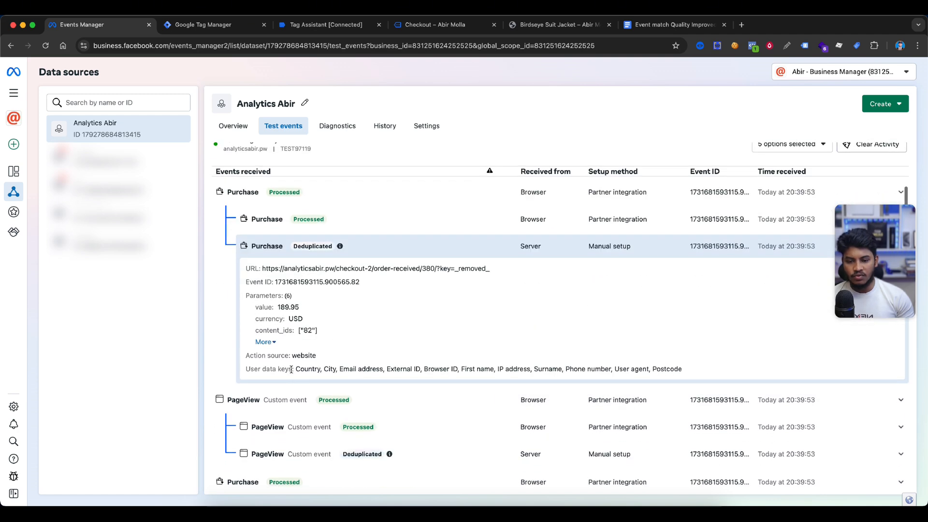
pyautogui.moveTo(296, 370); pyautogui.dragTo(396, 371)
pyautogui.click(453, 250)
pyautogui.scroll(4, 406, 279)
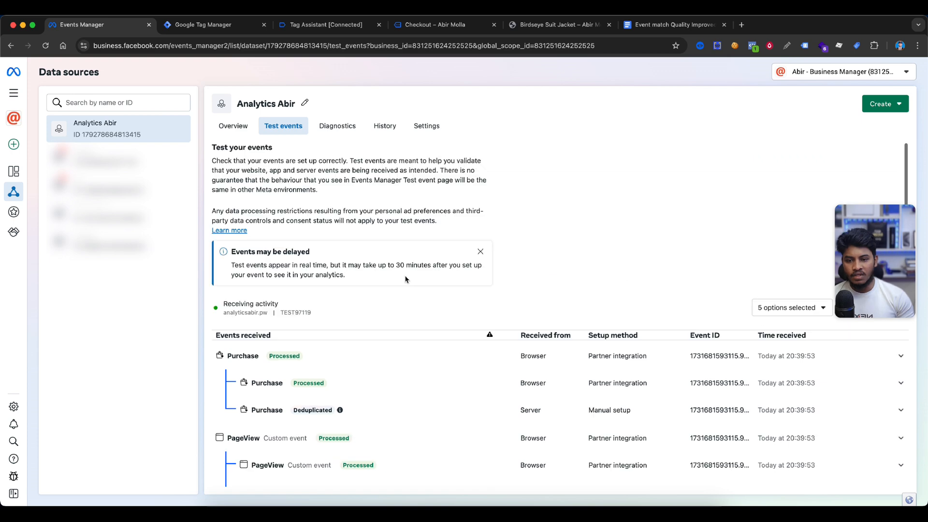
# Open the View content event match quality details on the dataset overview and review its shared customer parameters
pyautogui.click(233, 126)
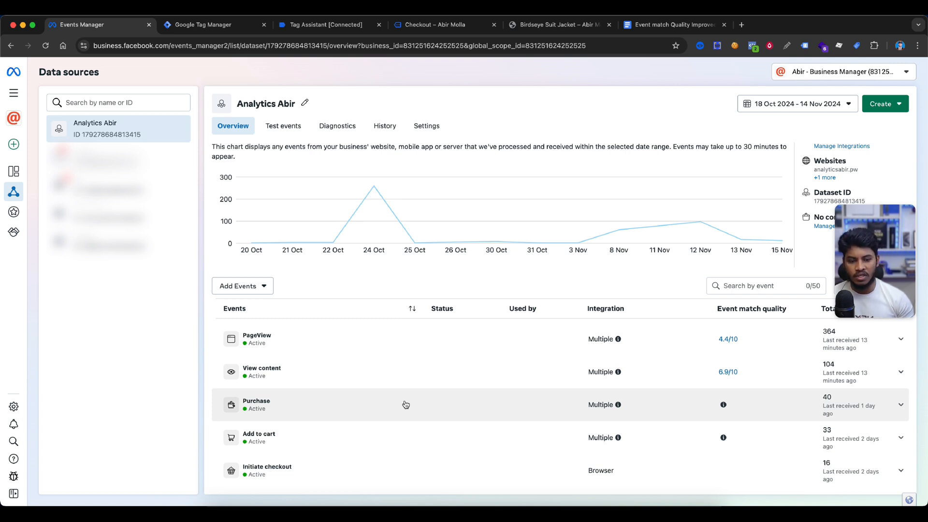
pyautogui.click(725, 372)
pyautogui.scroll(-5, 509, 244)
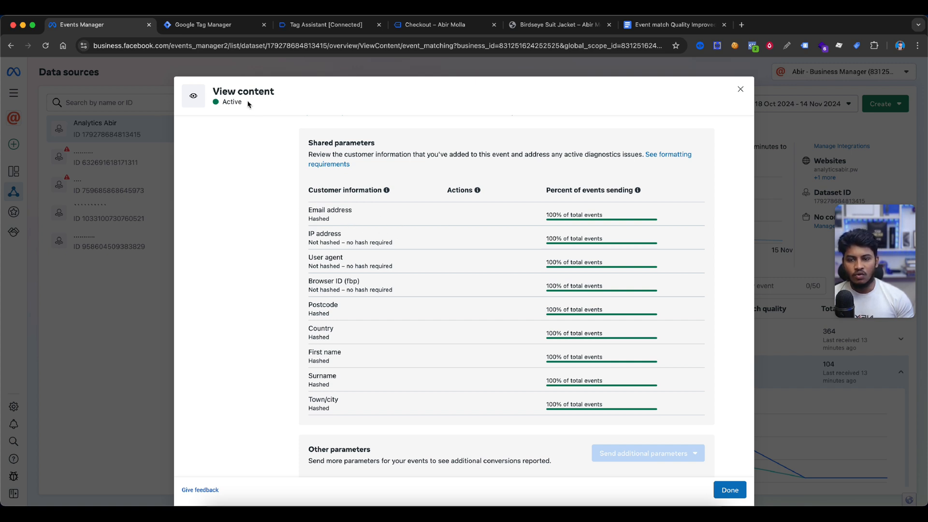
pyautogui.moveTo(214, 88); pyautogui.dragTo(300, 92)
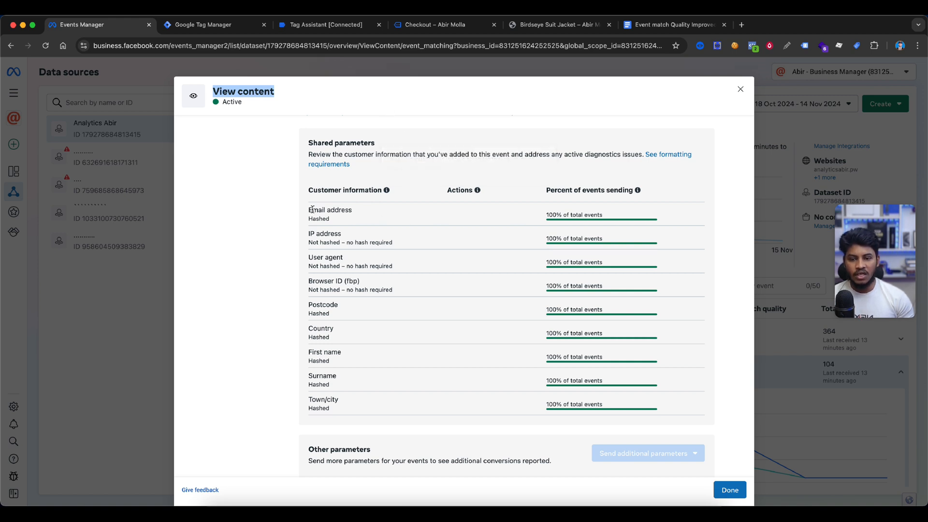
pyautogui.moveTo(312, 210); pyautogui.dragTo(401, 212)
pyautogui.click(563, 212)
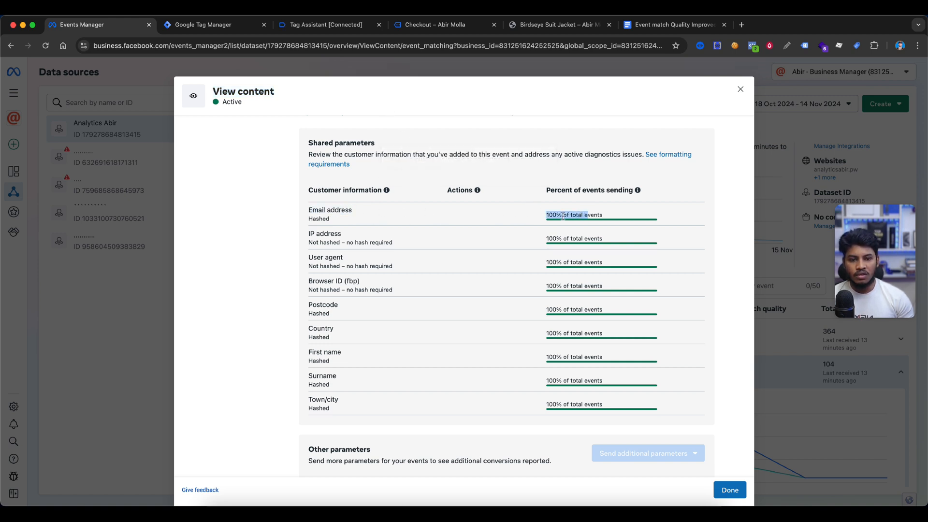
pyautogui.moveTo(547, 216); pyautogui.dragTo(648, 215)
pyautogui.scroll(-5, 650, 215)
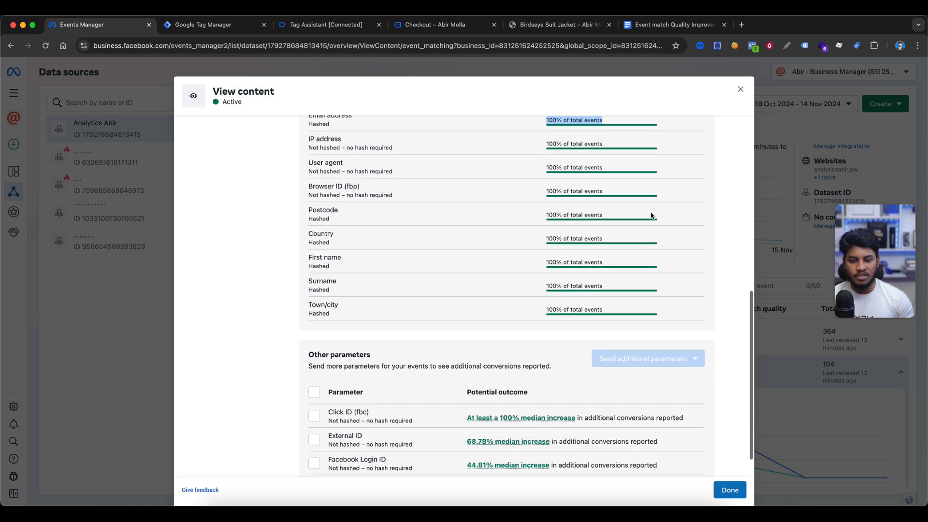
pyautogui.scroll(3, 322, 388)
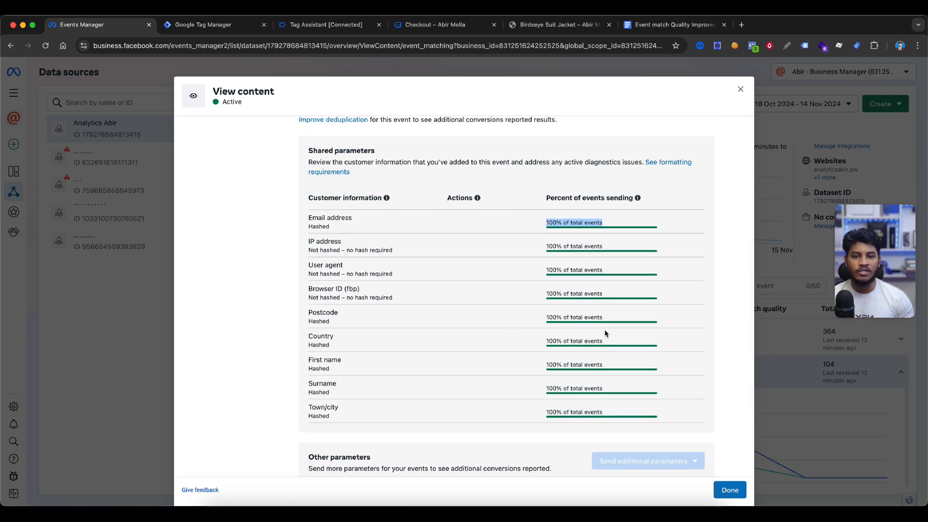
pyautogui.press('Escape')
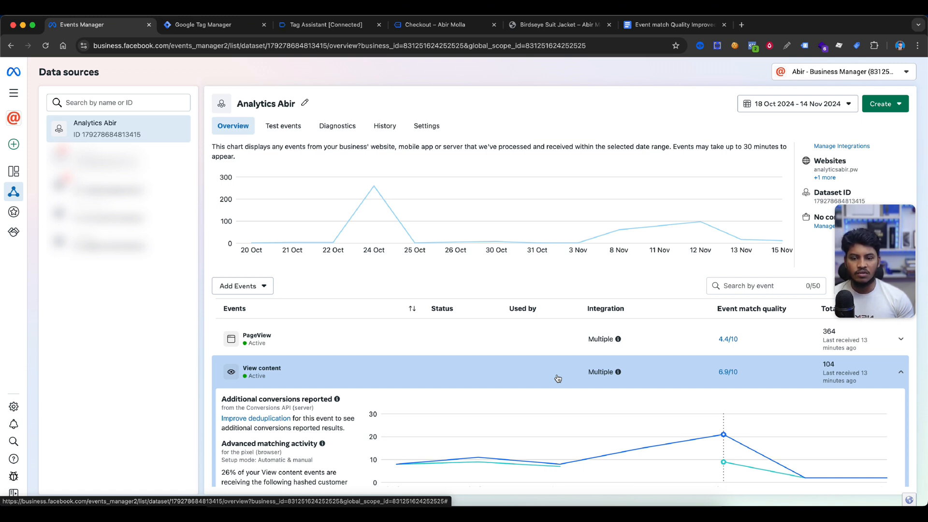
pyautogui.click(558, 378)
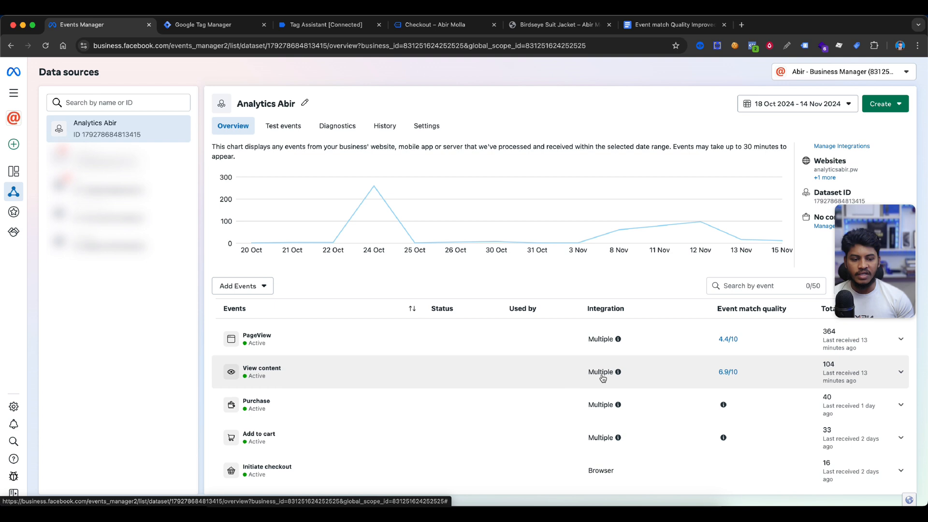